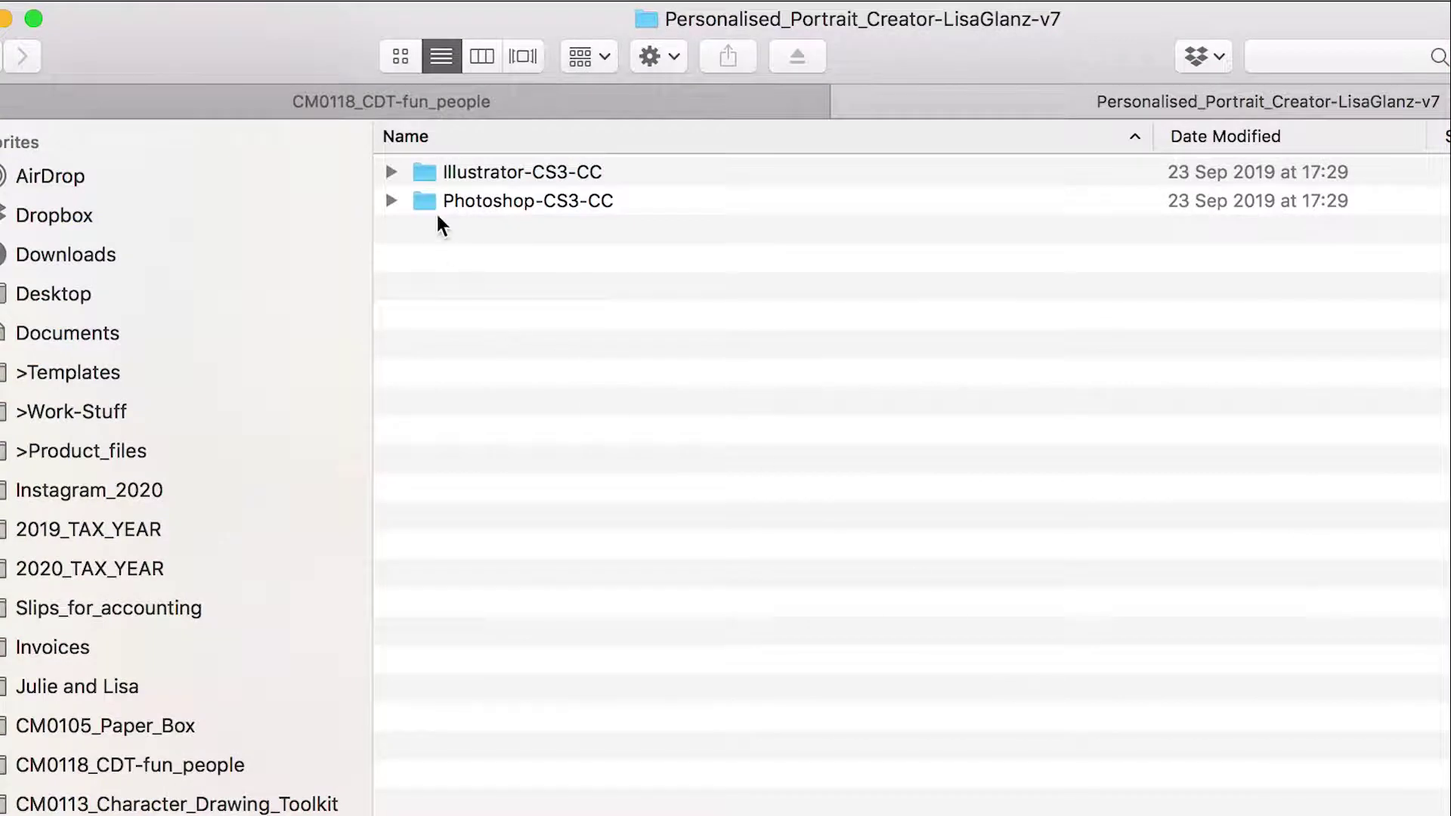
Open Clothing_body_shape_2.psd from Photoshop-CS3-CC > Portrait_Creator > Woman > Additional_clothing_woman in Finder.
{"action": "left_click", "coordinate": [385, 197]}
{"action": "left_click", "coordinate": [422, 316]}
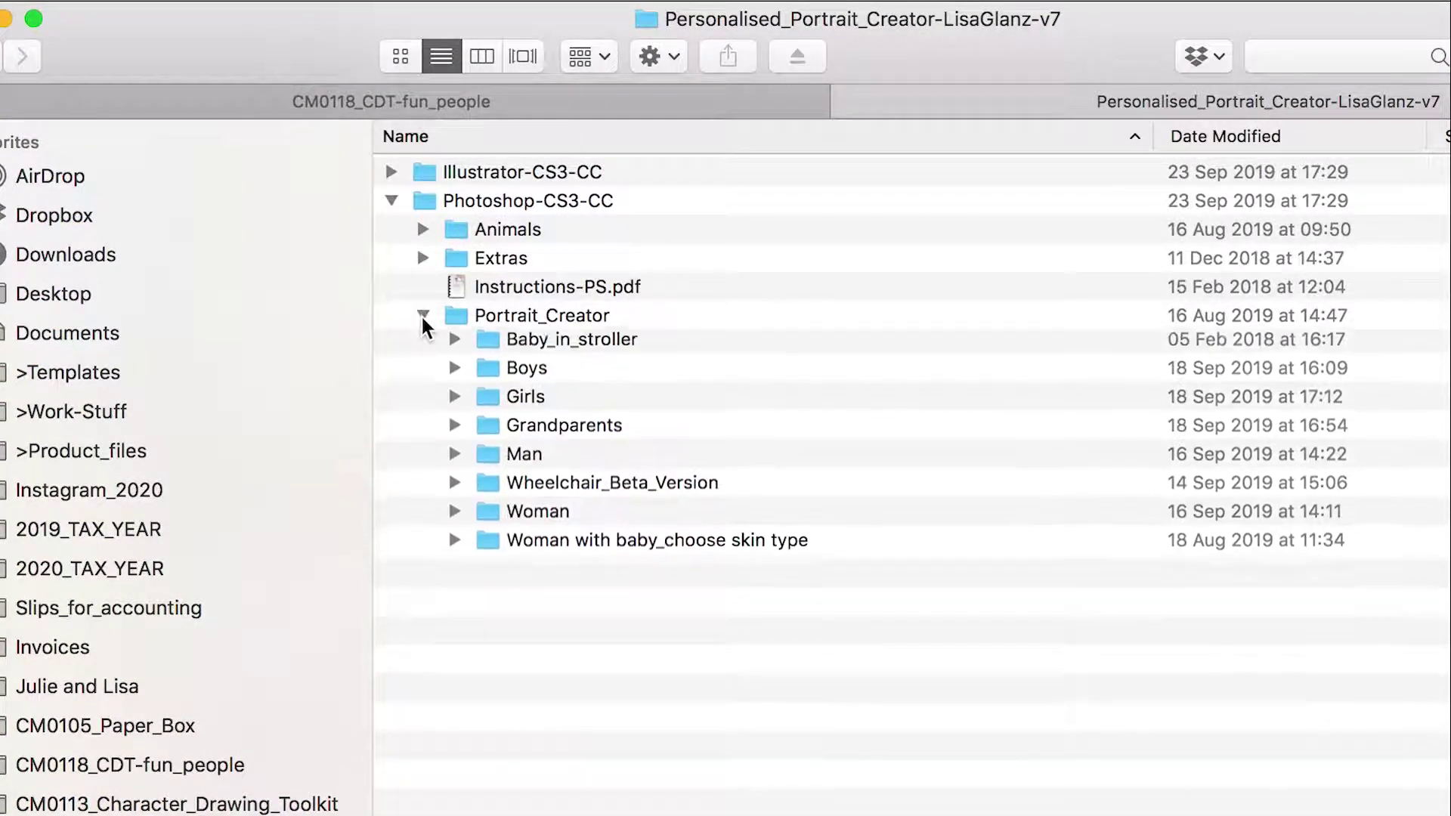
{"action": "left_click", "coordinate": [455, 517]}
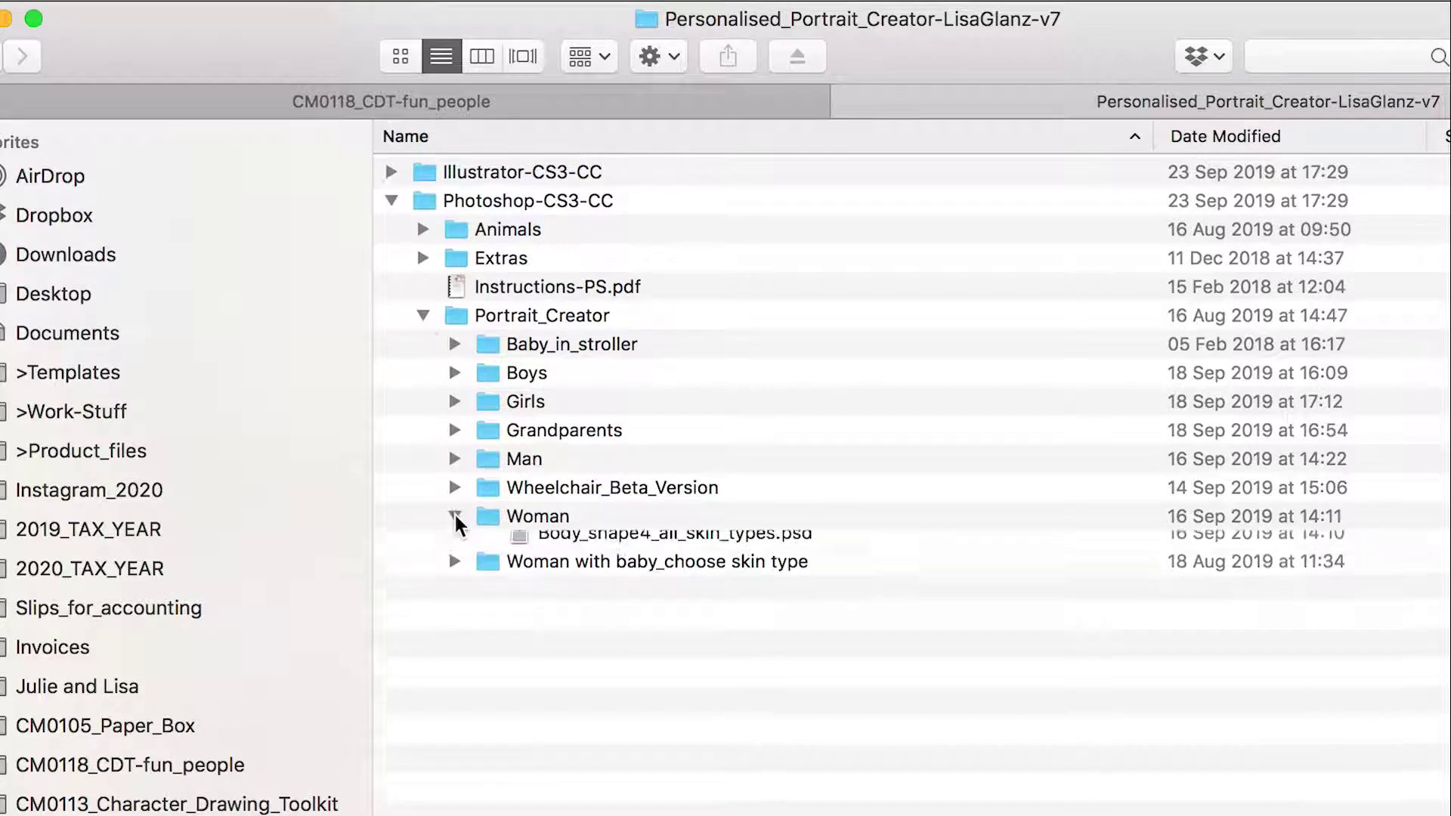
{"action": "left_click", "coordinate": [488, 546]}
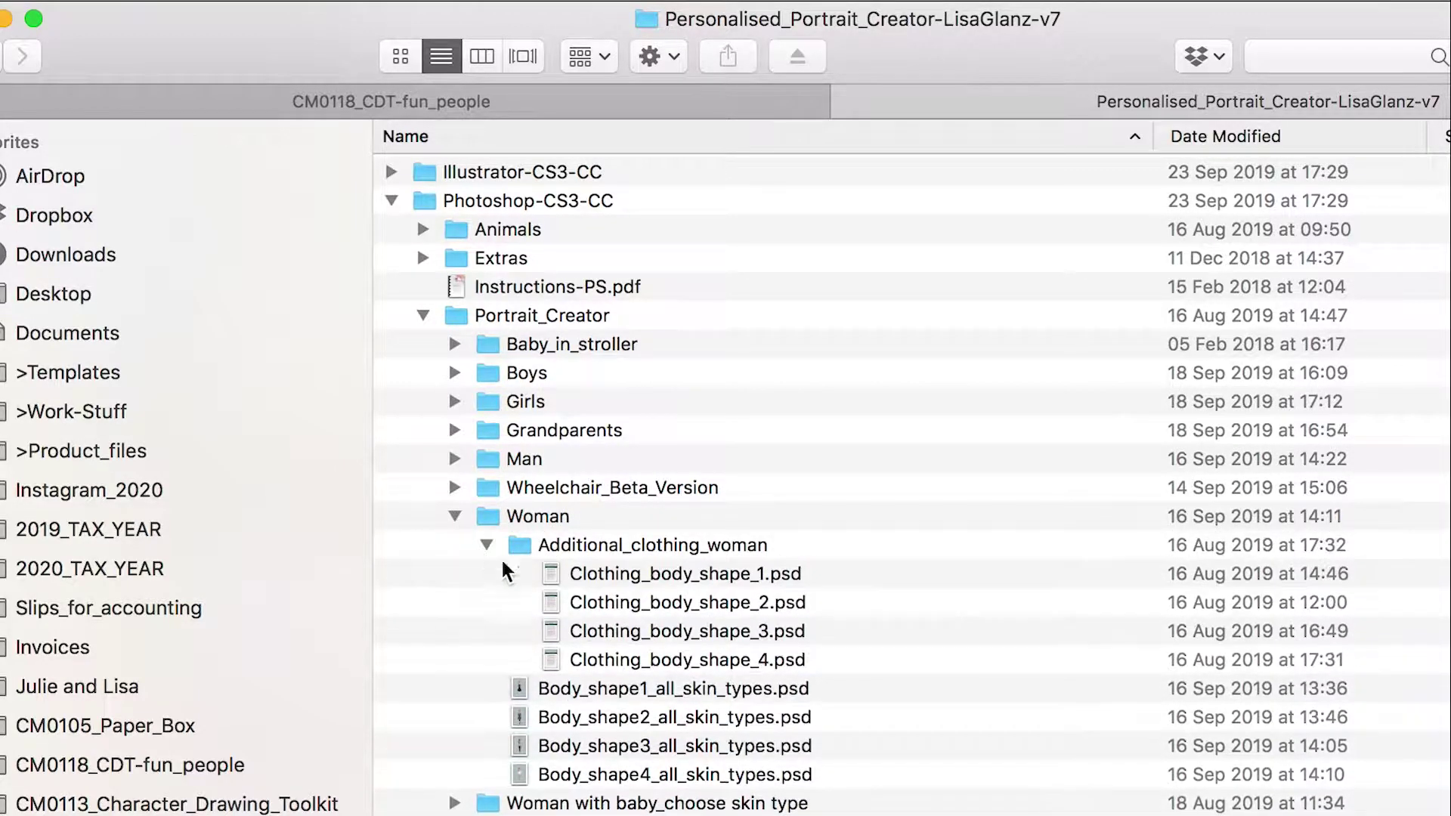
{"action": "double_click", "coordinate": [698, 603]}
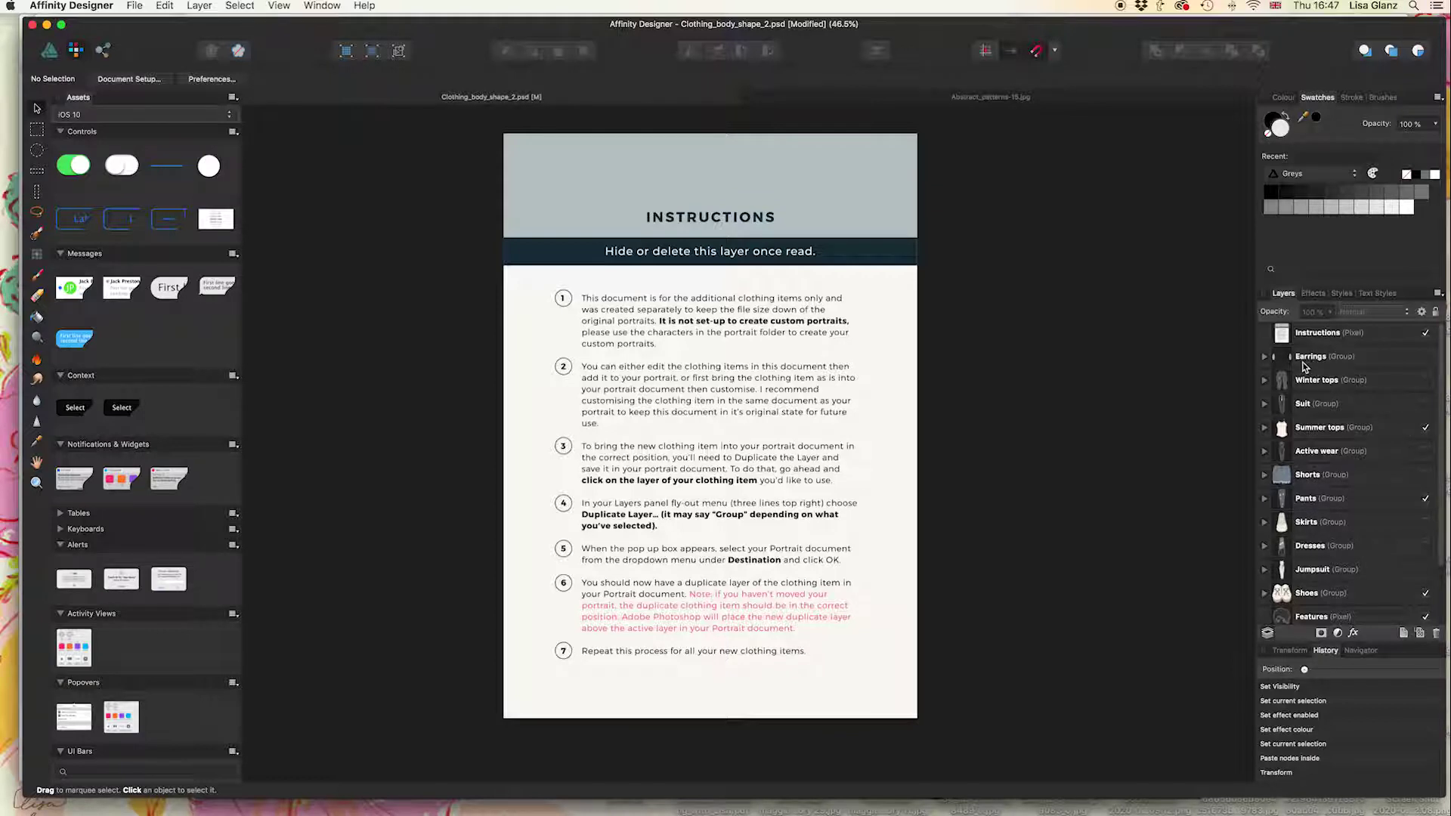
{"action": "scroll", "coordinate": [1311, 484], "scroll_direction": "down", "scroll_amount": 3}
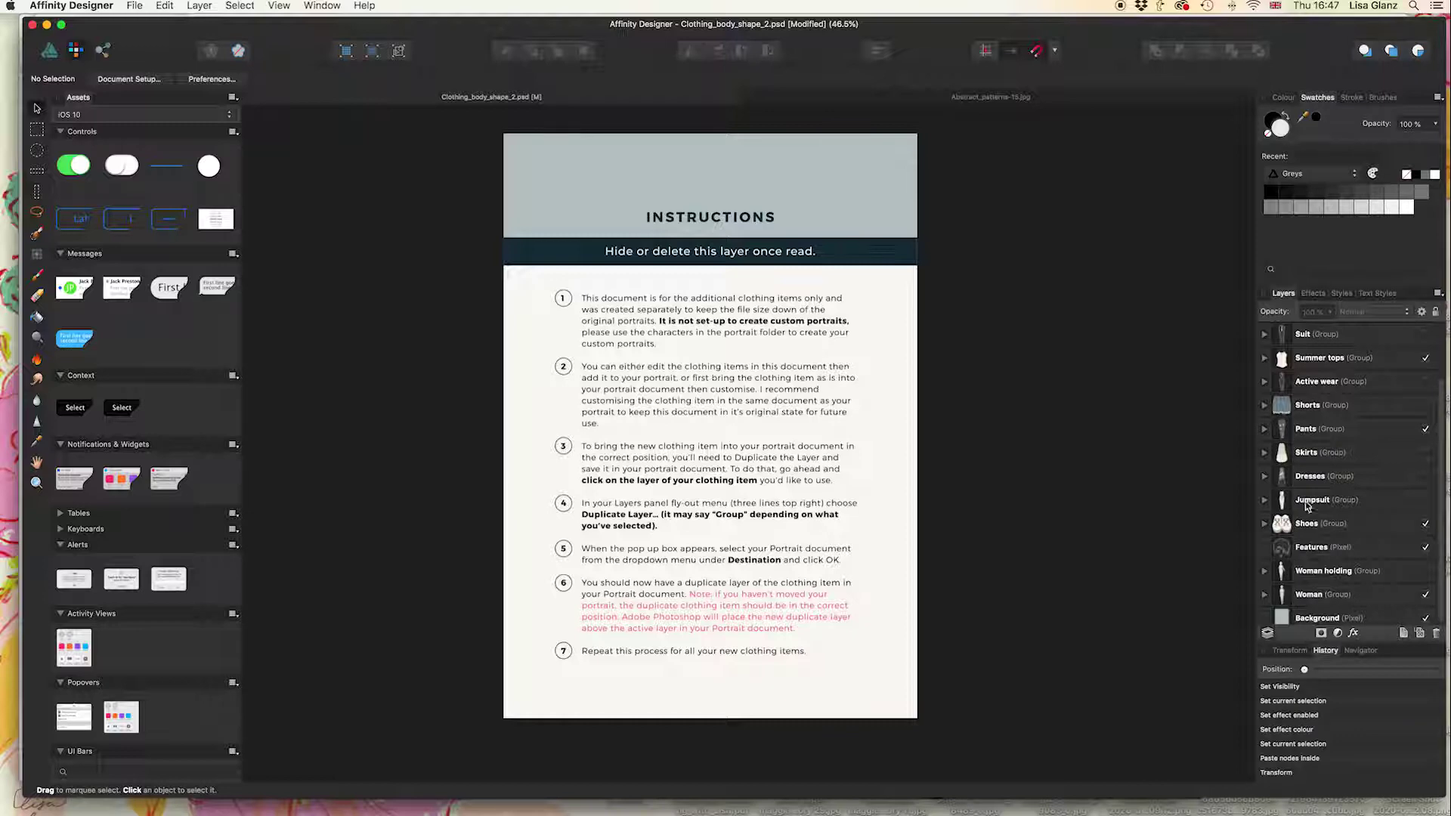
{"action": "left_click", "coordinate": [990, 97]}
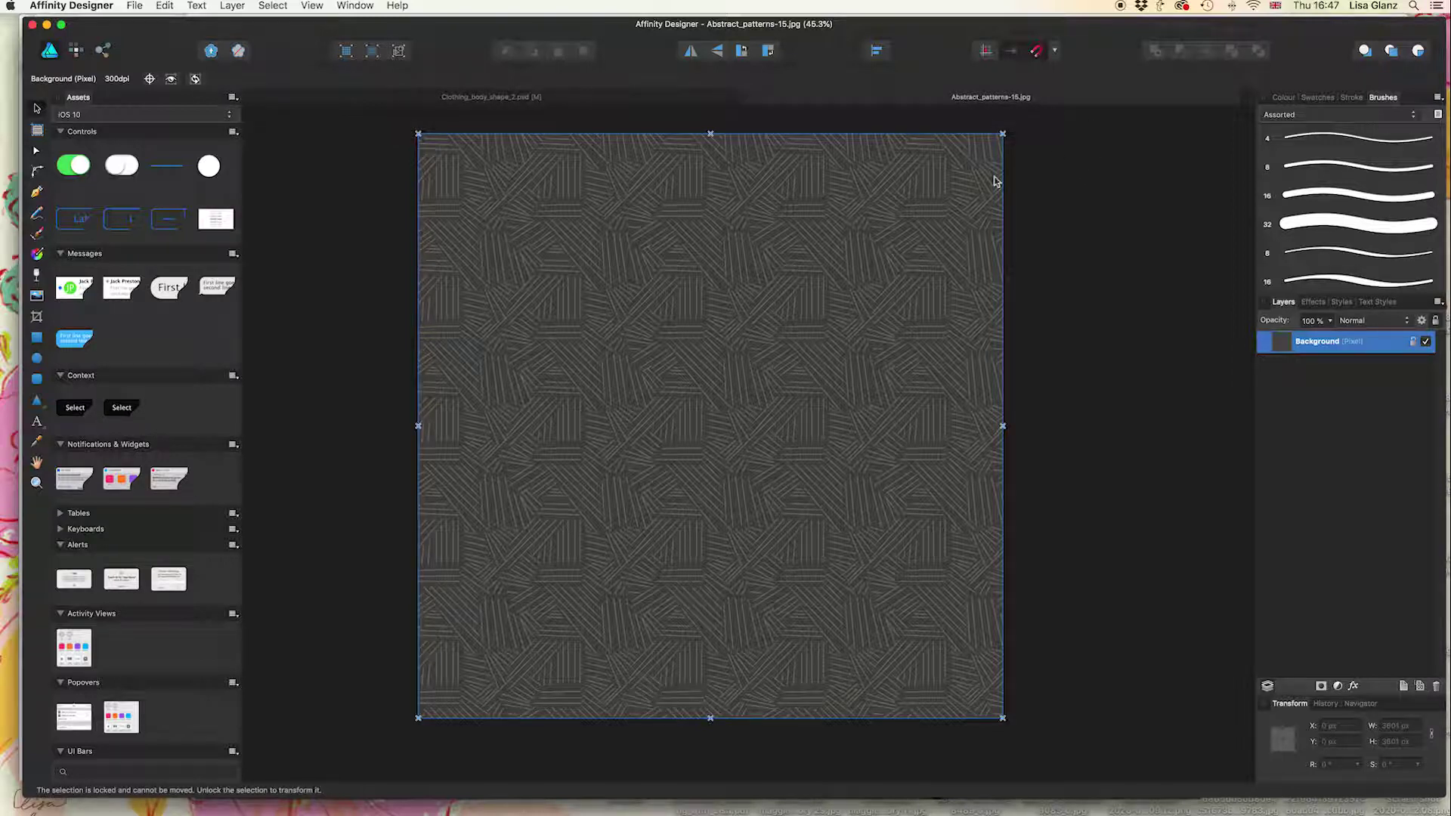
{"action": "left_click", "coordinate": [546, 99]}
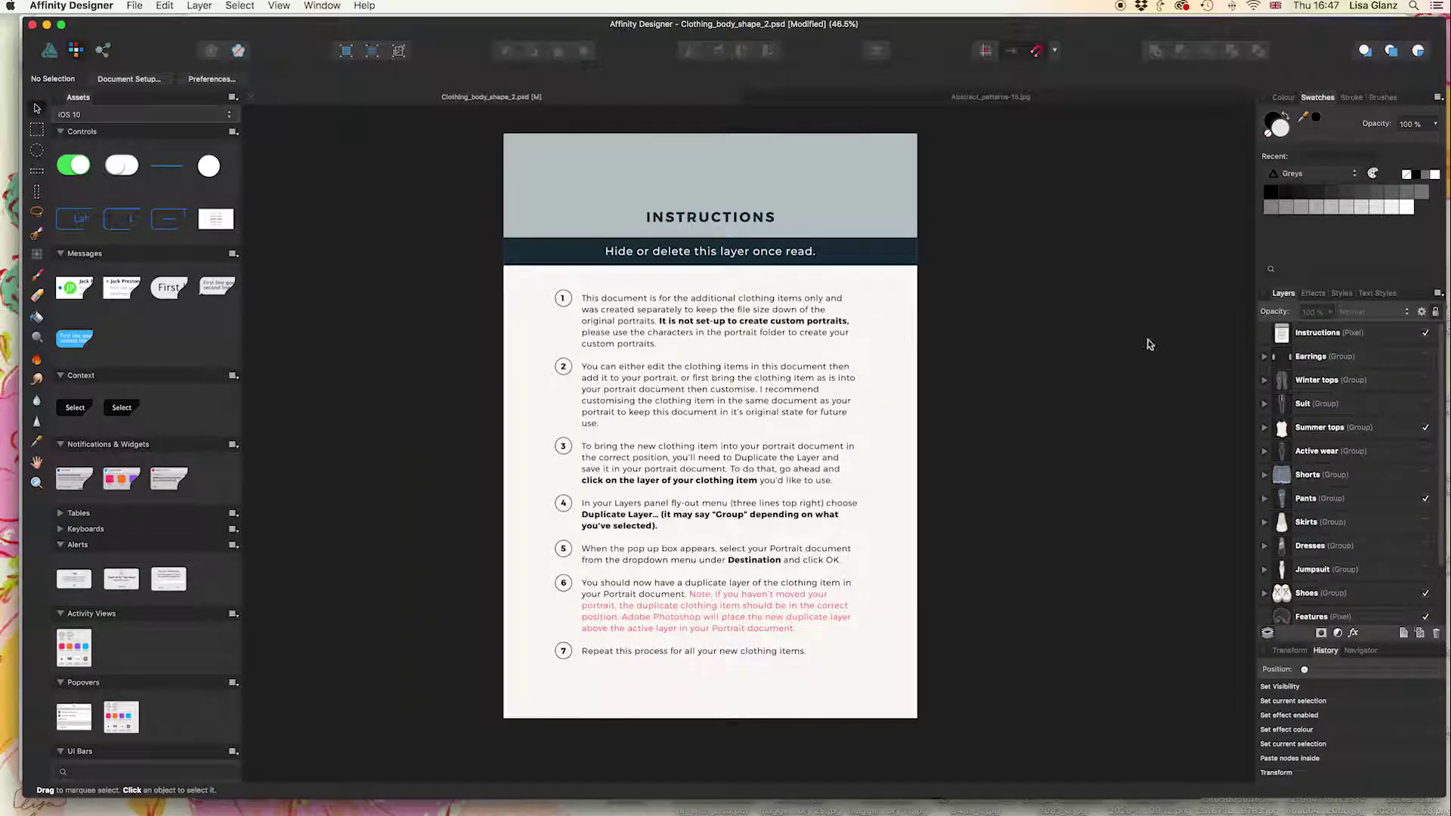
Hide the Instructions layer, then expand the Summer tops and Flowy tank top groups.
{"action": "scroll", "coordinate": [1348, 382], "scroll_direction": "up", "scroll_amount": 1}
{"action": "left_click", "coordinate": [1426, 335]}
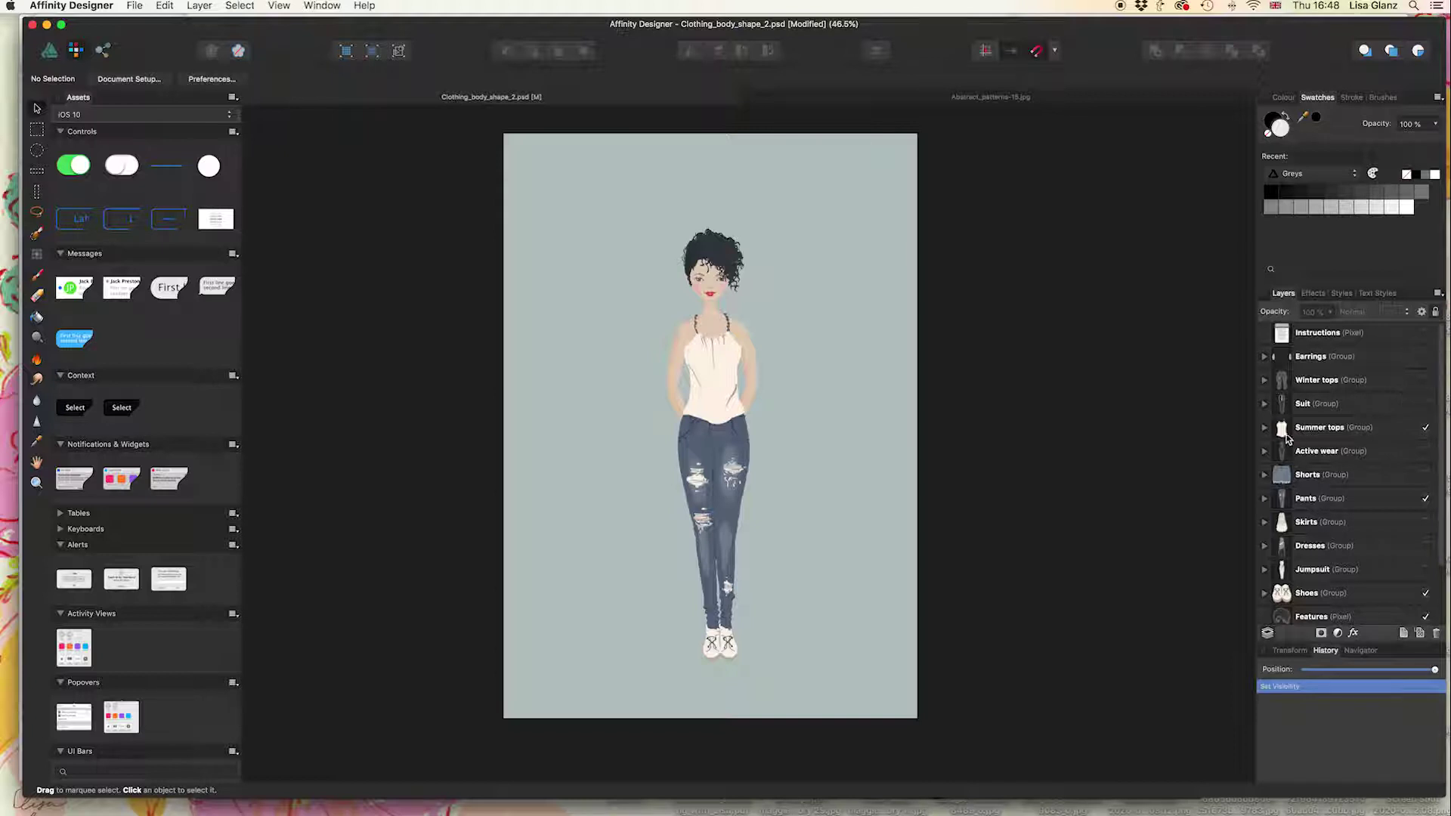
{"action": "left_click", "coordinate": [1263, 429]}
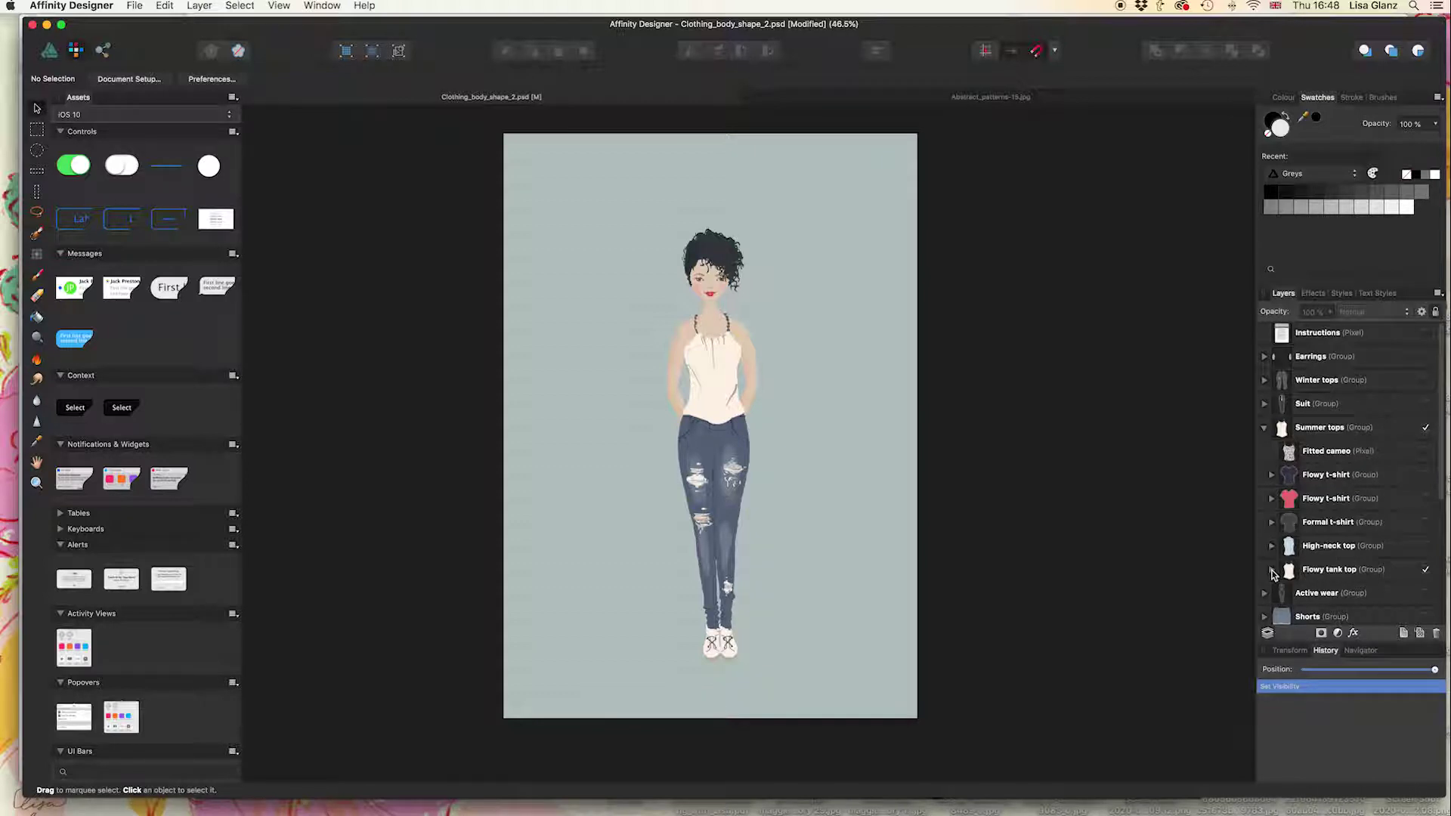
{"action": "left_click", "coordinate": [1271, 571]}
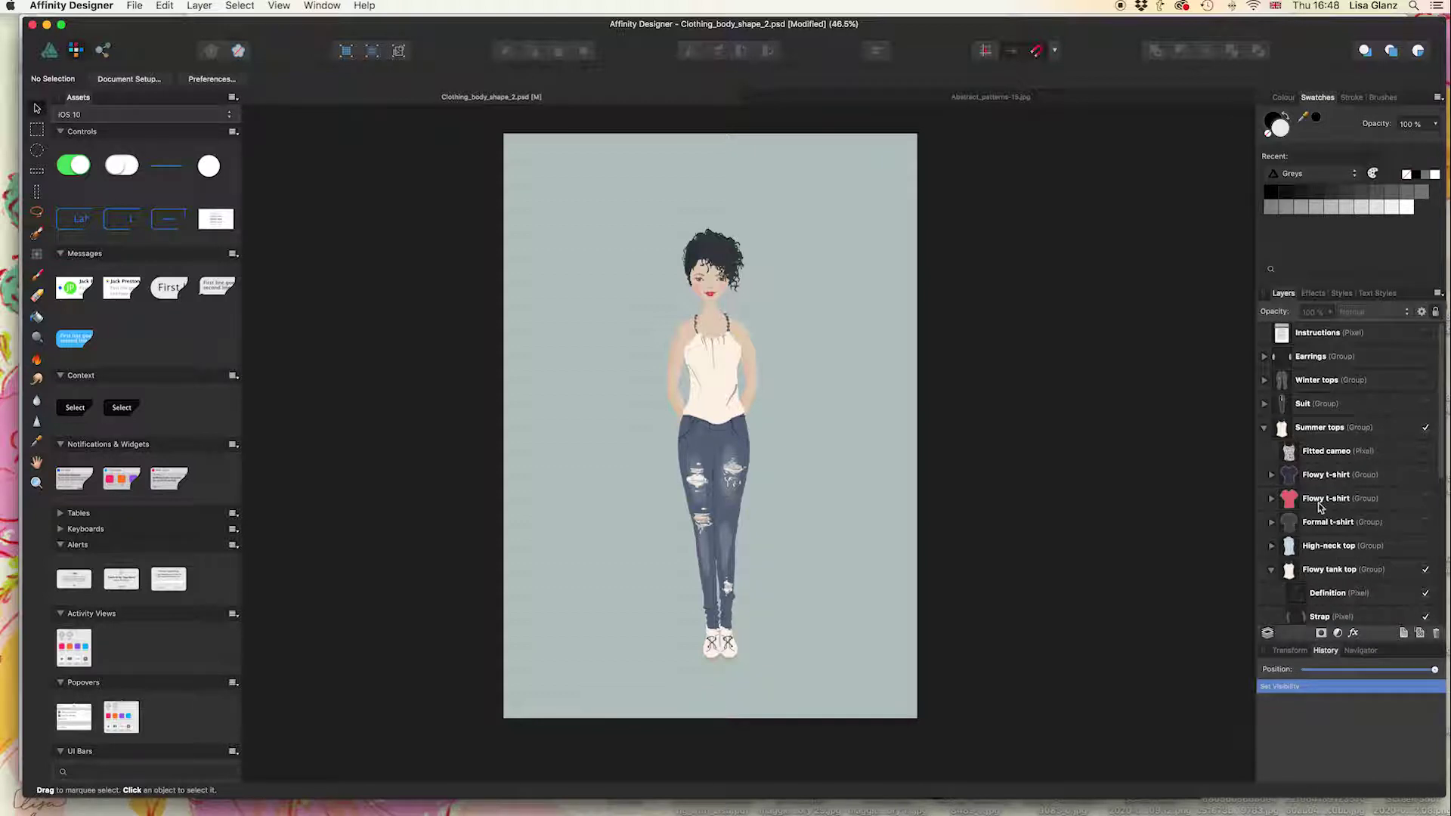
{"action": "scroll", "coordinate": [1285, 537], "scroll_direction": "down", "scroll_amount": 3}
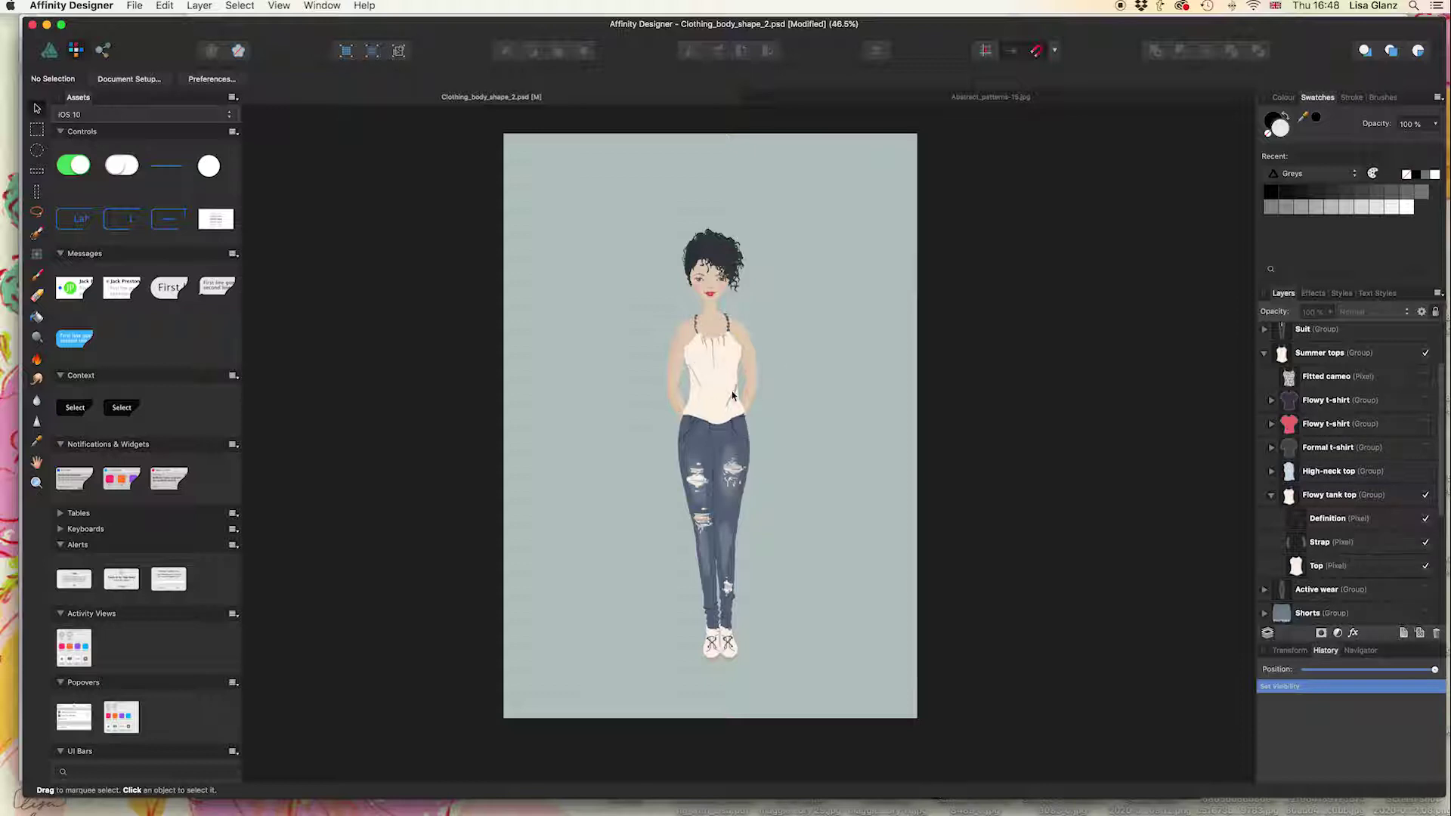
Select the Flowy tank top's Top layer and bring up its Layer Effects.
{"action": "left_click", "coordinate": [1343, 569]}
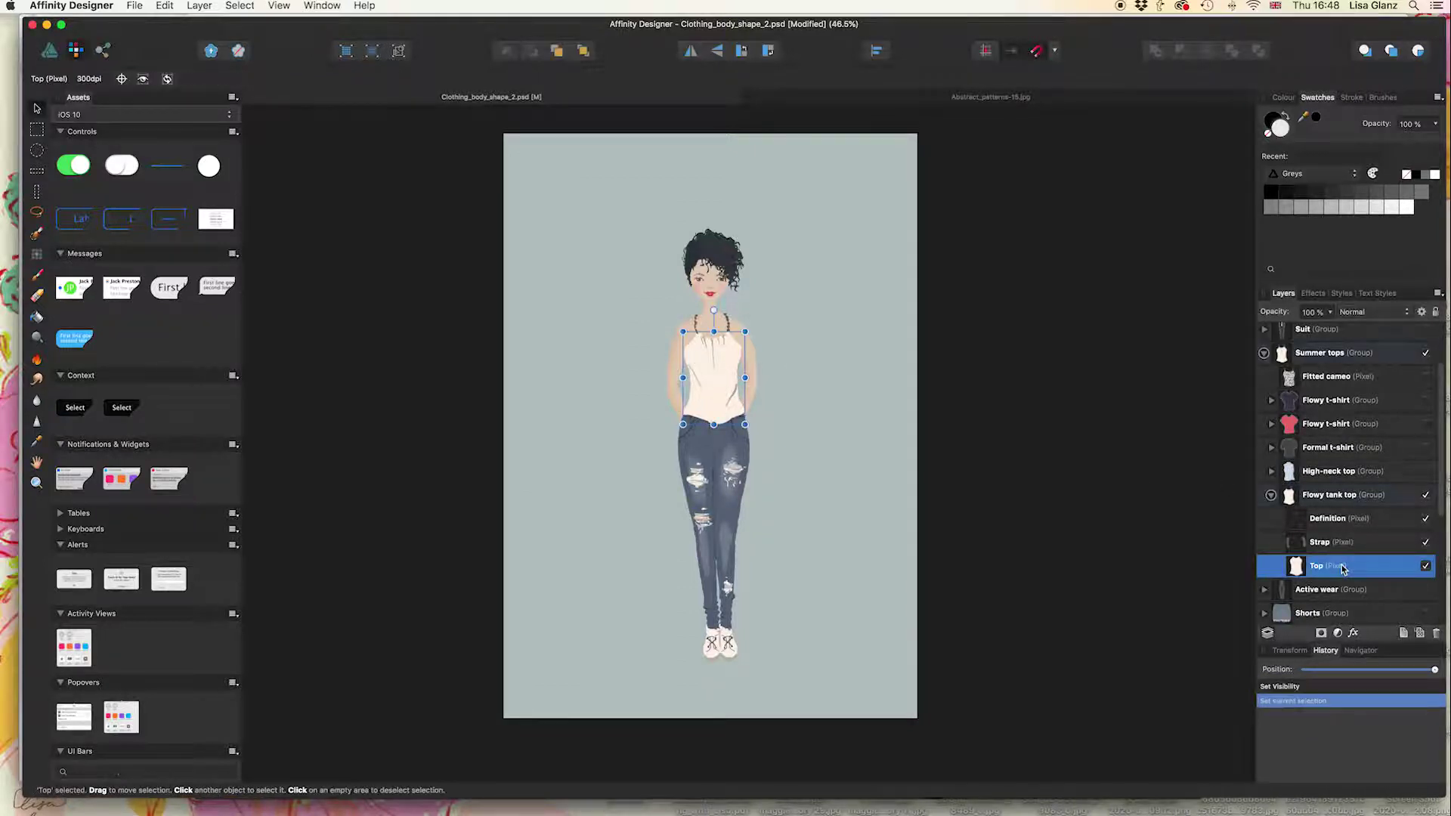
{"action": "left_click", "coordinate": [1354, 633]}
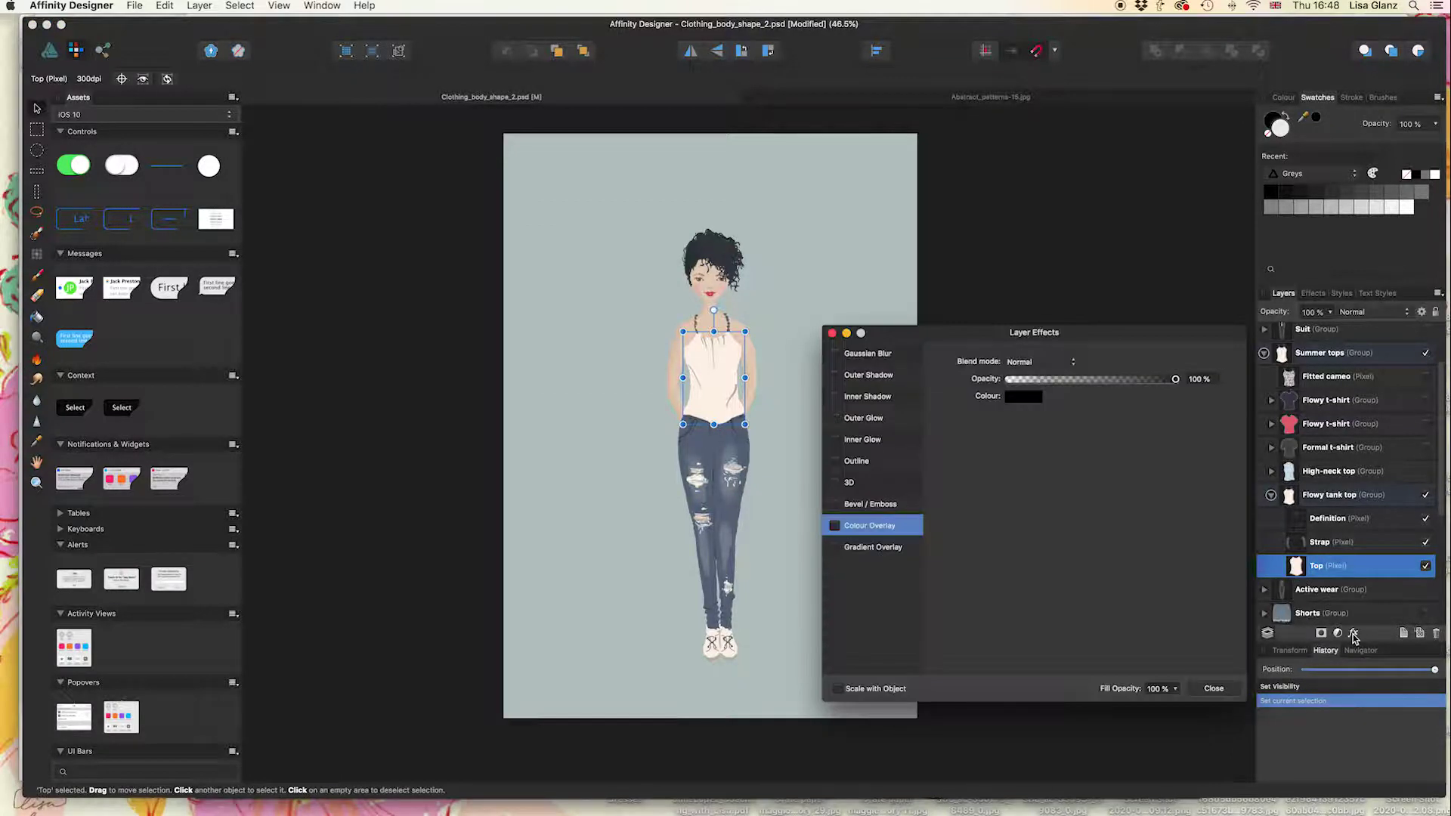
Enable Colour Overlay on the Top layer and set its colour to pink with CMYK sliders.
{"action": "left_click", "coordinate": [834, 527]}
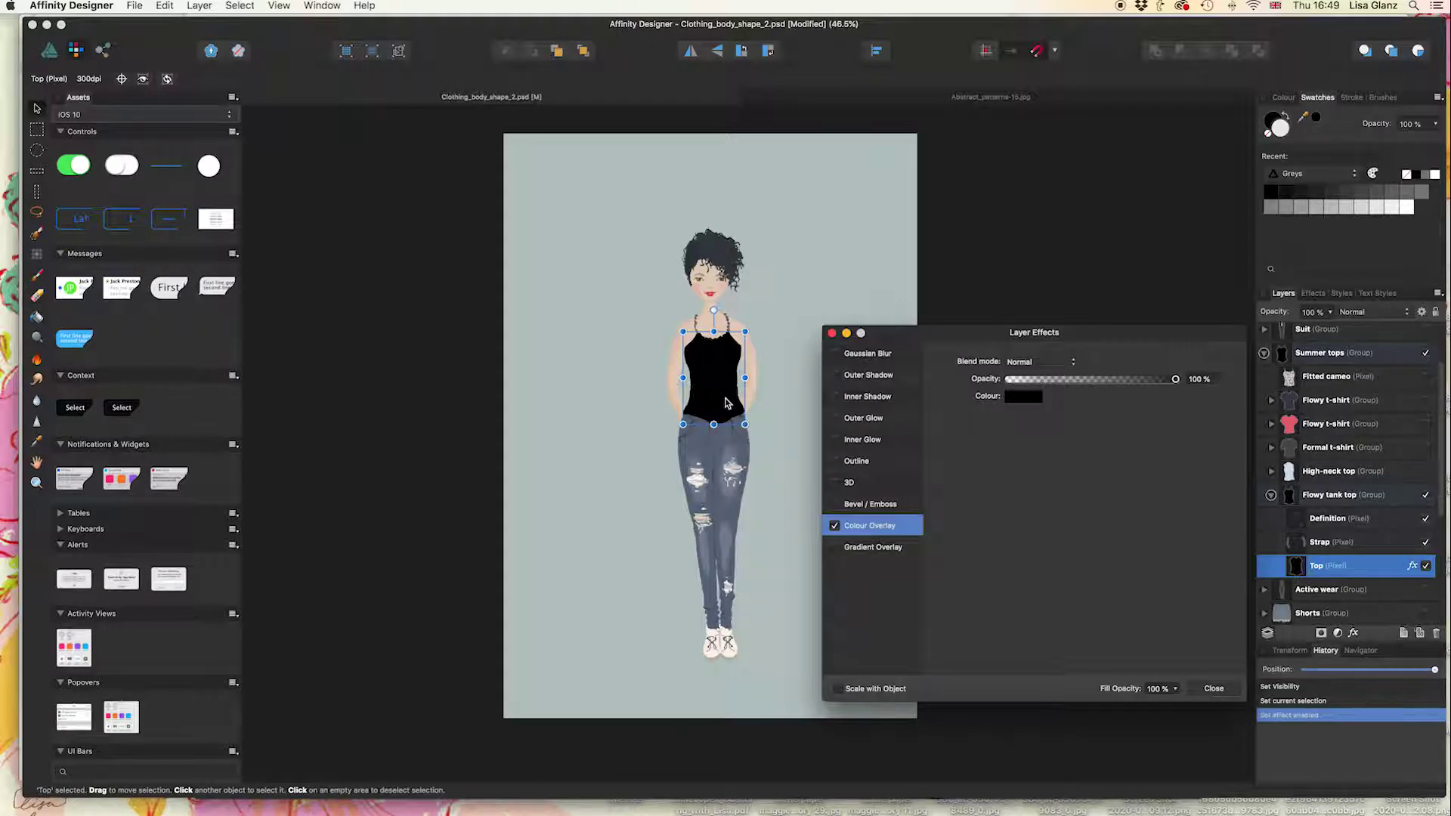
{"action": "left_click", "coordinate": [1020, 401]}
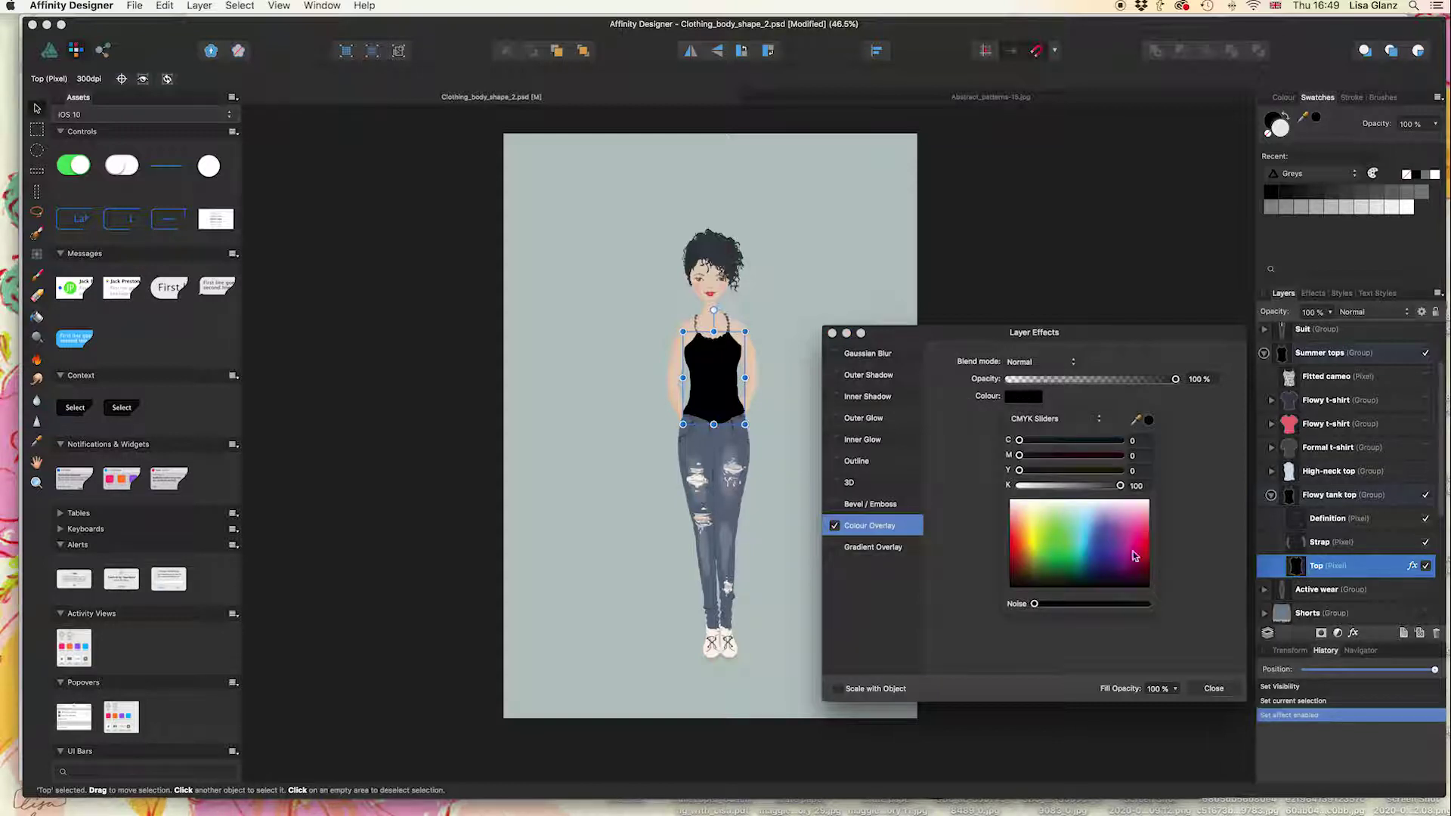
{"action": "left_click", "coordinate": [1057, 421]}
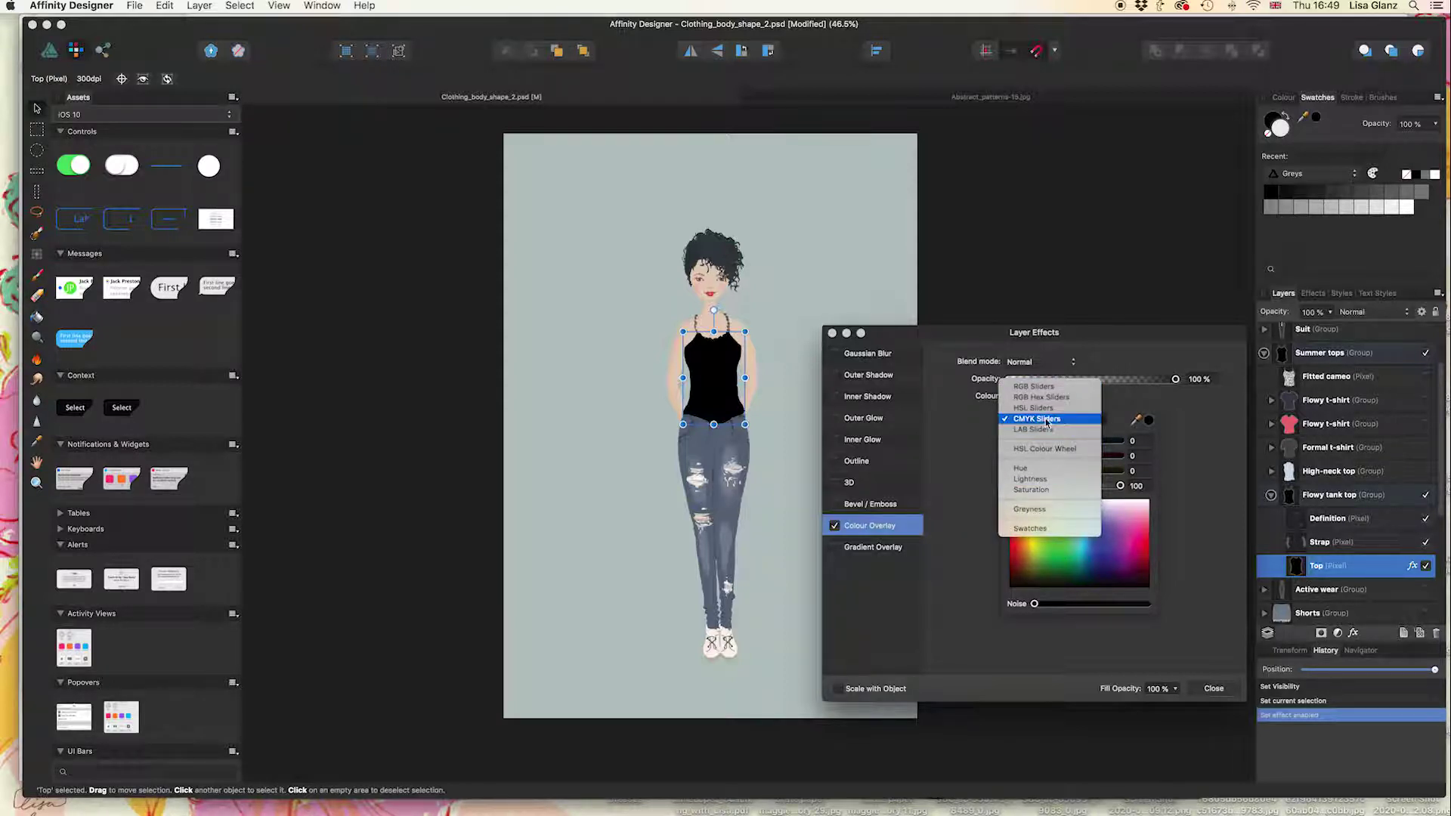
{"action": "left_click", "coordinate": [1043, 421]}
{"action": "left_click", "coordinate": [1066, 534]}
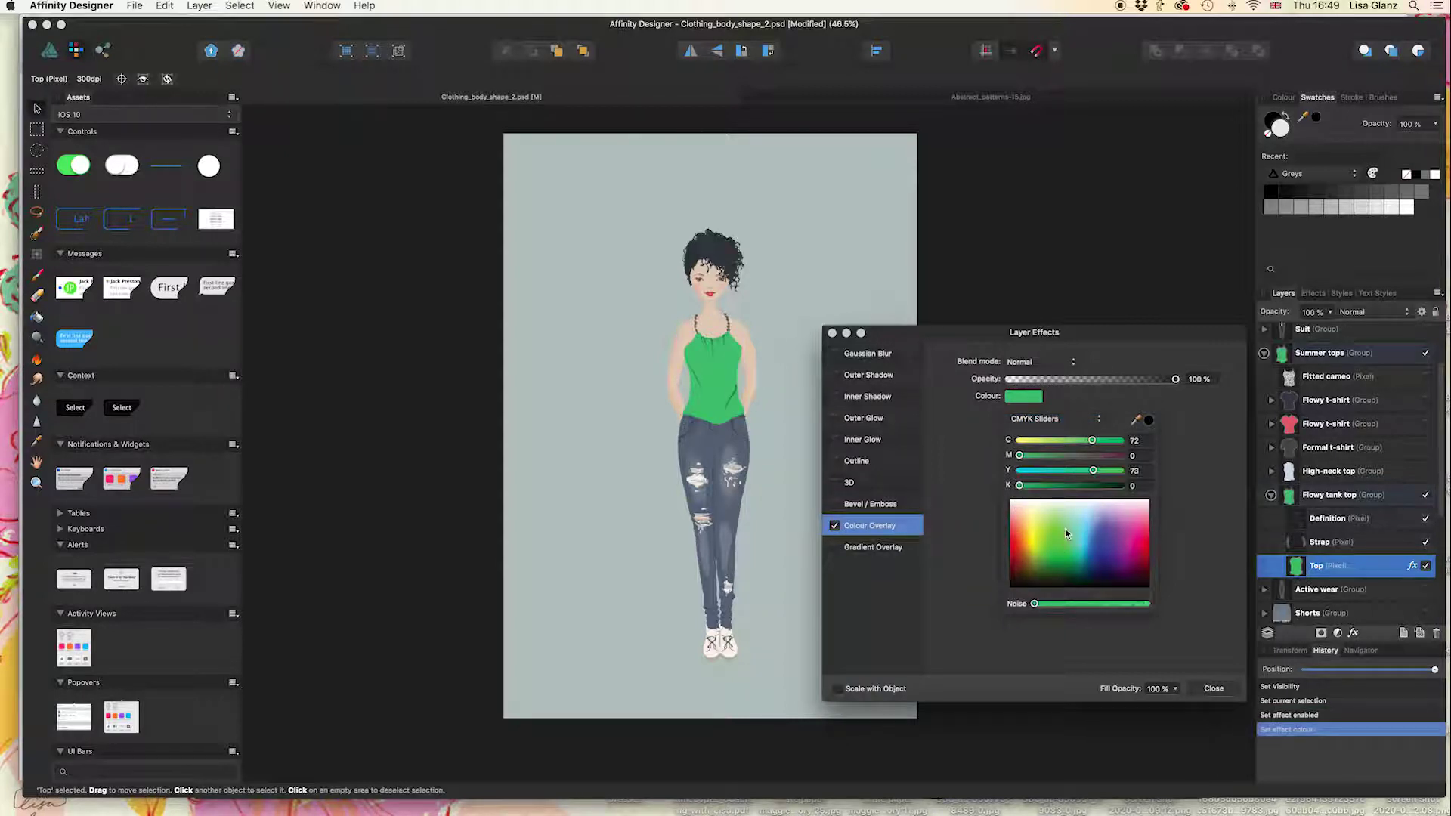
{"action": "left_click_drag", "start_coordinate": [1065, 534], "coordinate": [1137, 522]}
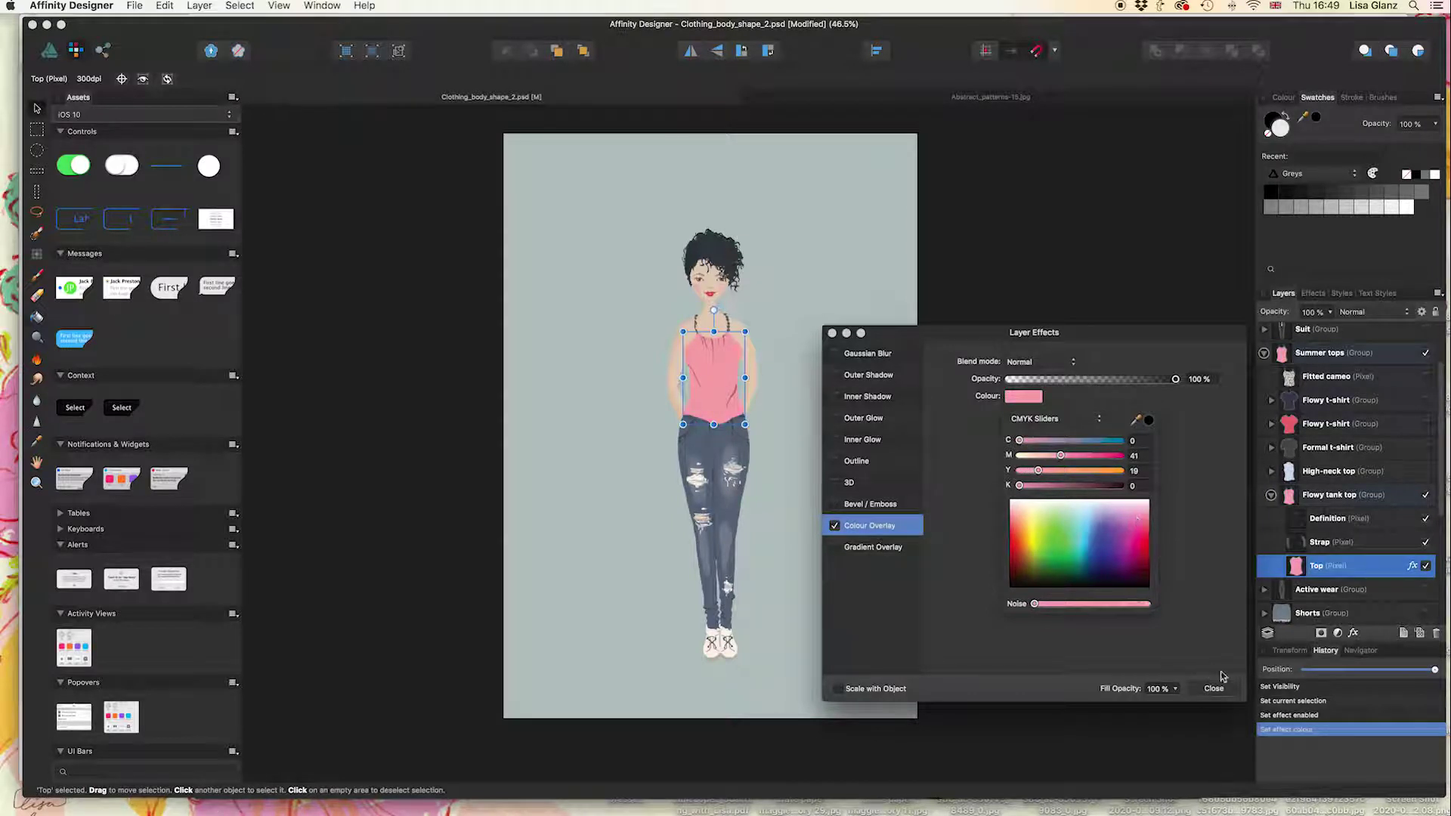
{"action": "left_click", "coordinate": [1214, 689]}
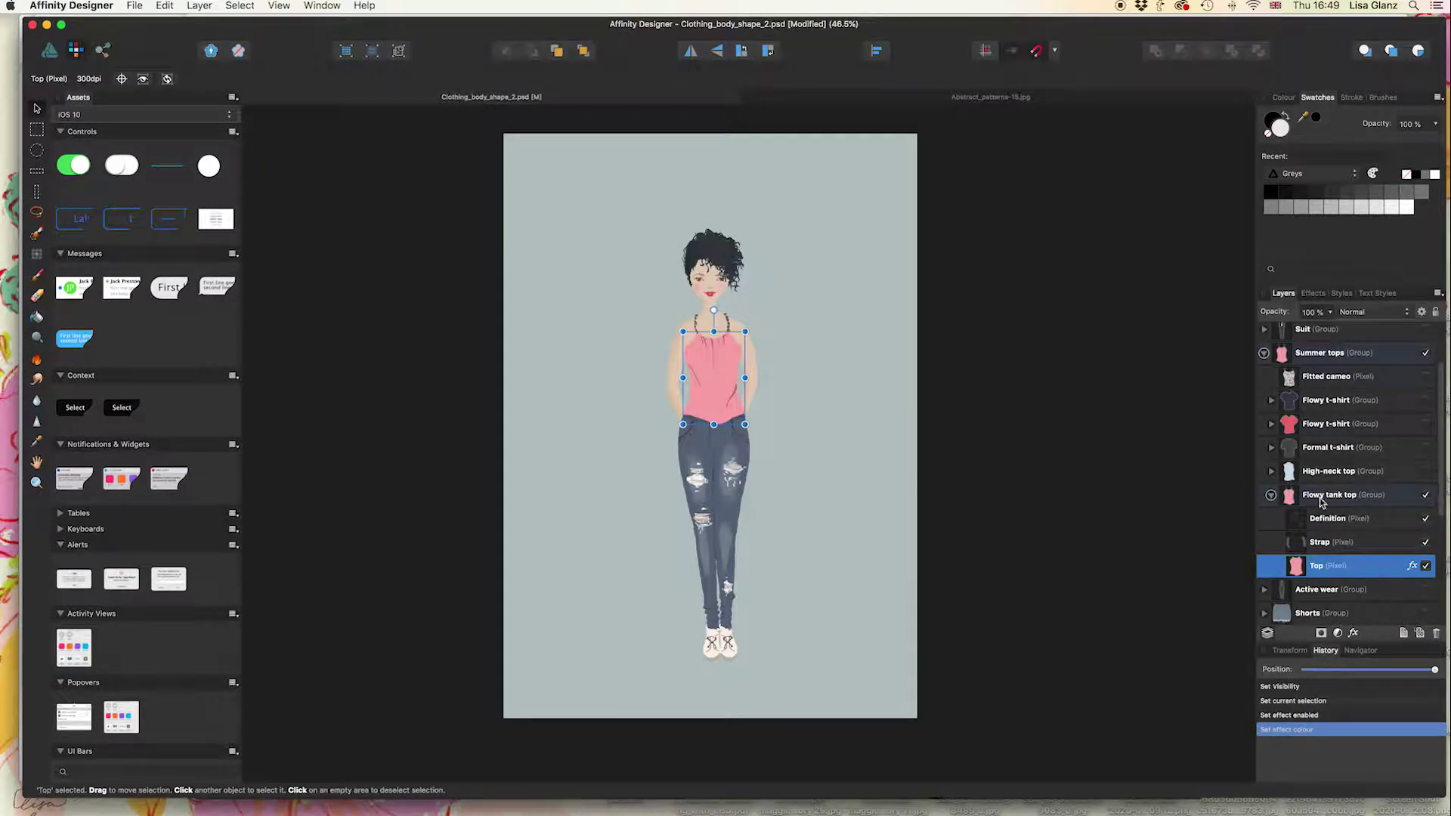
Collapse High-neck top, keep Flowy tank top expanded, and select its Top layer.
{"action": "left_click", "coordinate": [1272, 472]}
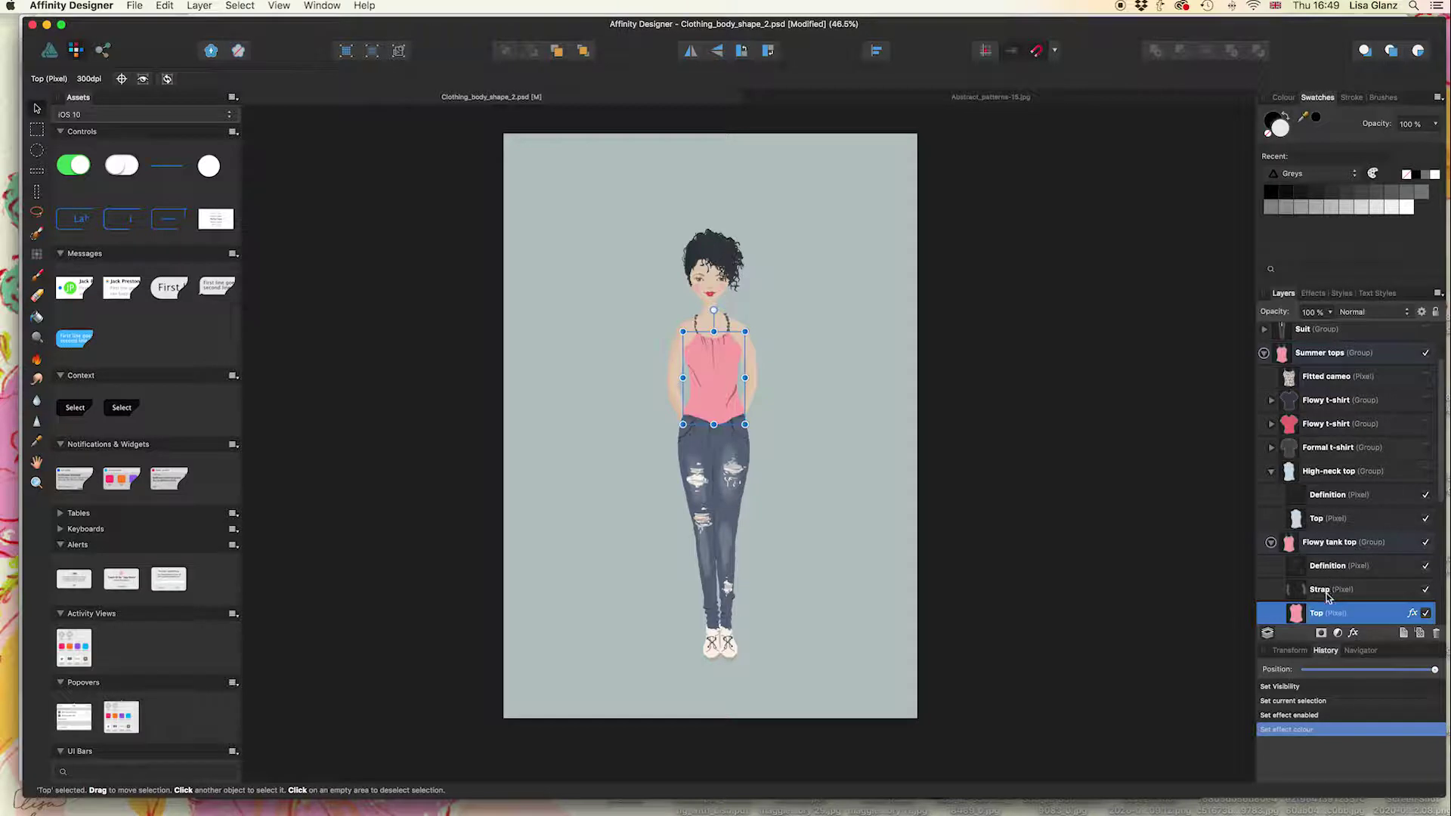
{"action": "left_click", "coordinate": [1343, 544]}
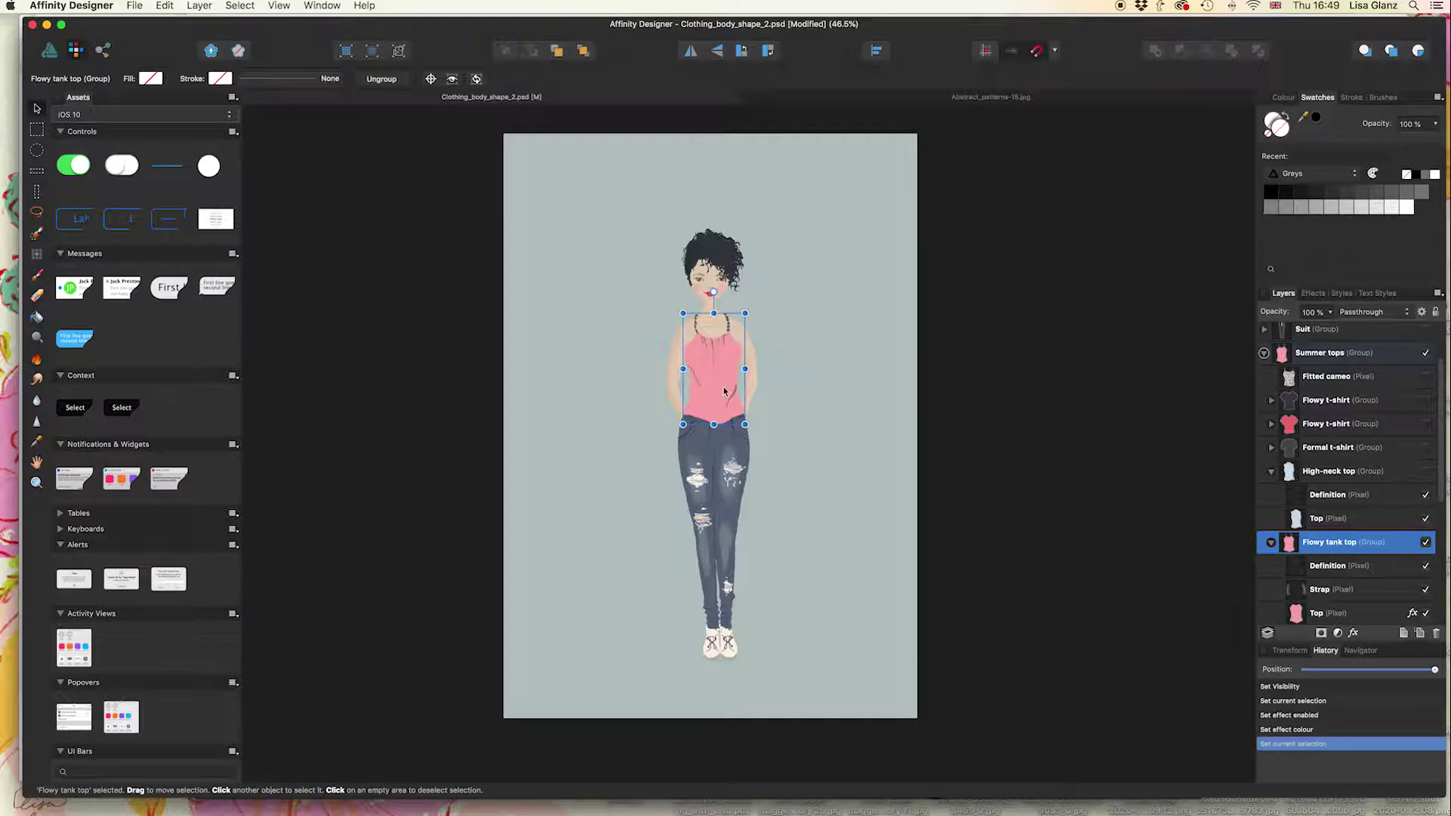
{"action": "left_click", "coordinate": [1364, 614]}
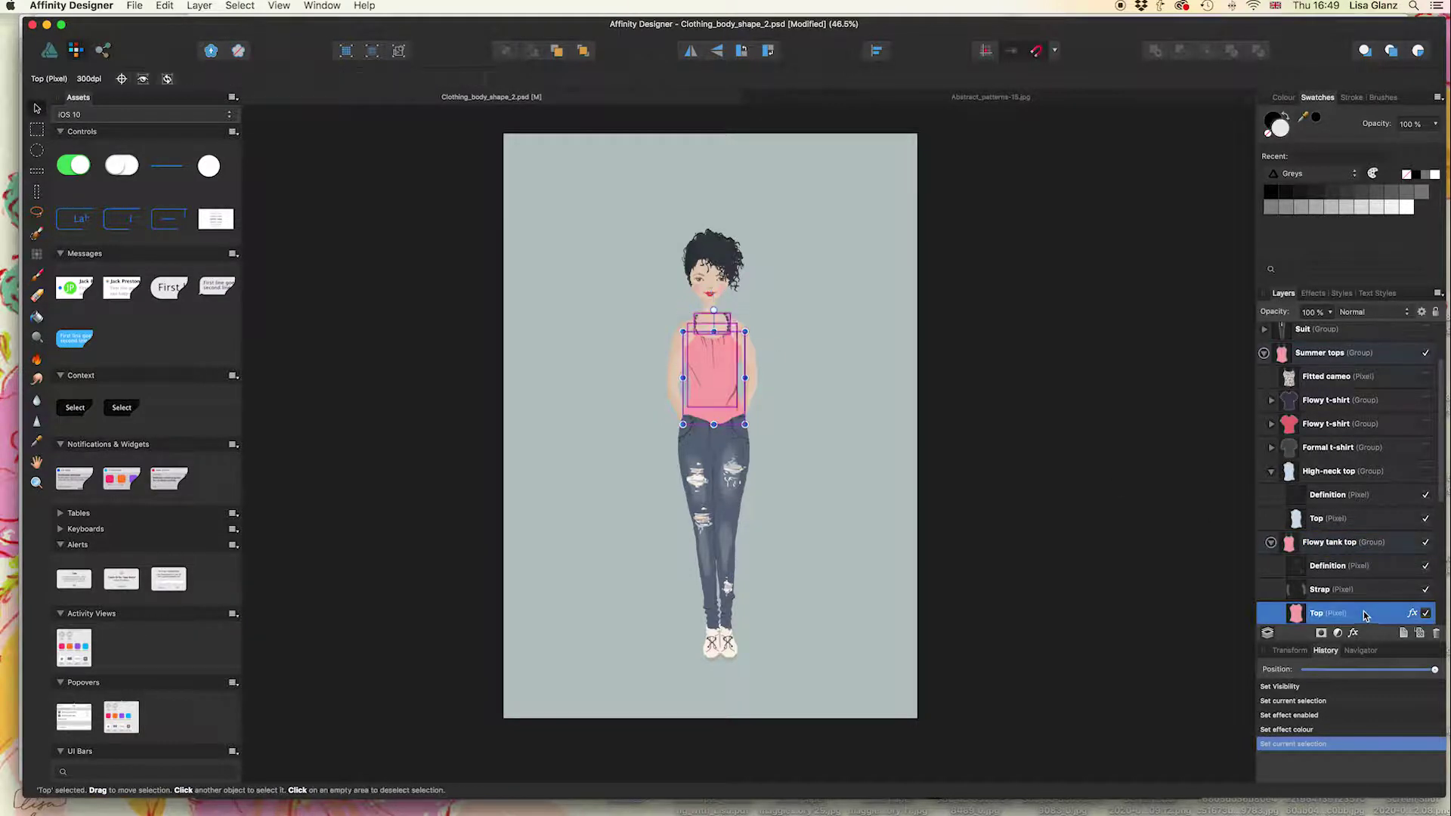
{"action": "left_click", "coordinate": [1377, 548]}
{"action": "left_click", "coordinate": [1271, 543]}
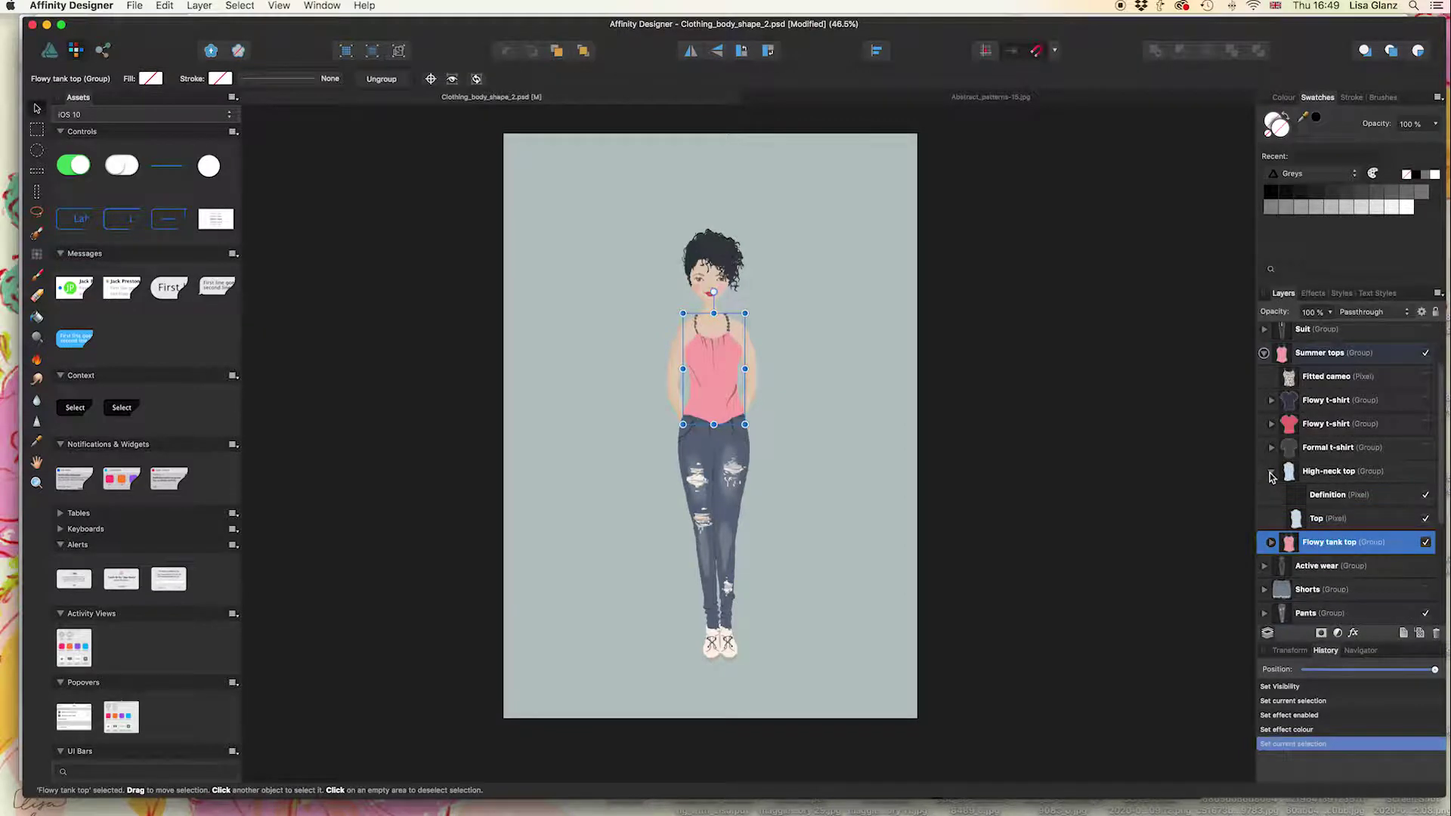
{"action": "left_click", "coordinate": [1271, 474]}
{"action": "left_click", "coordinate": [1272, 497]}
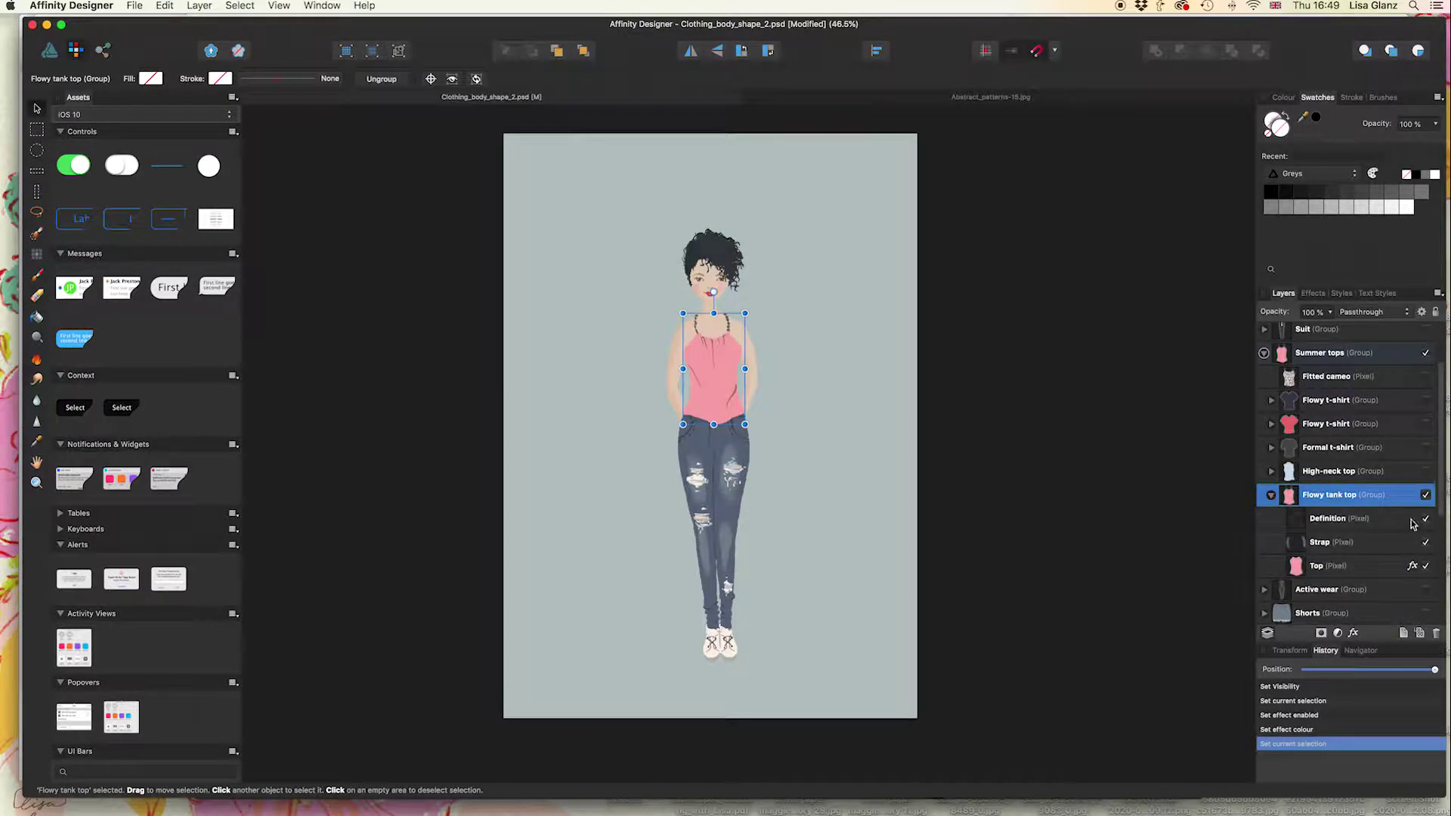
{"action": "left_click", "coordinate": [1346, 573]}
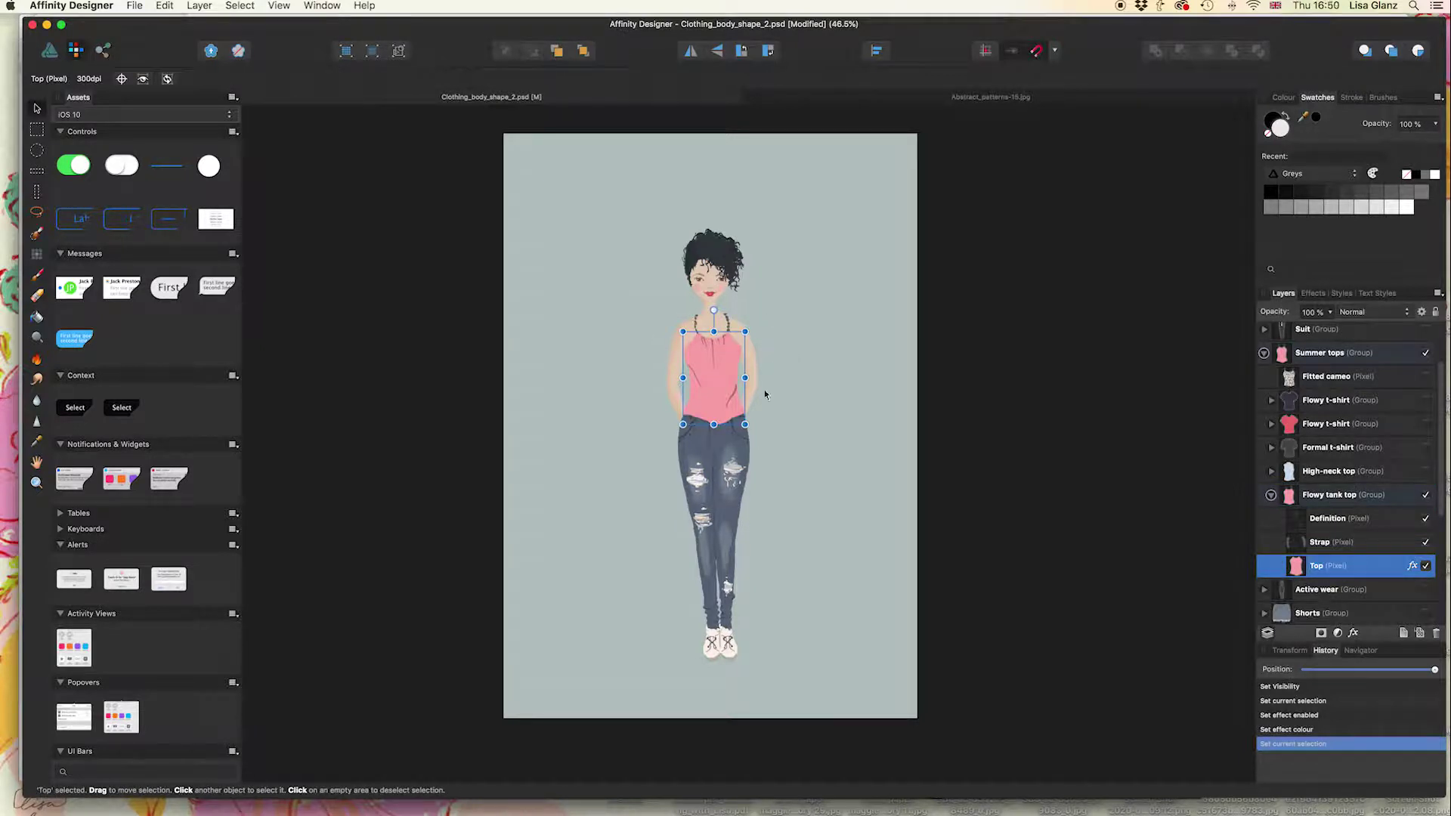
Copy Abstract_patterns-15.jpg and paste it inside the tank top's Top layer.
{"action": "left_click", "coordinate": [966, 101]}
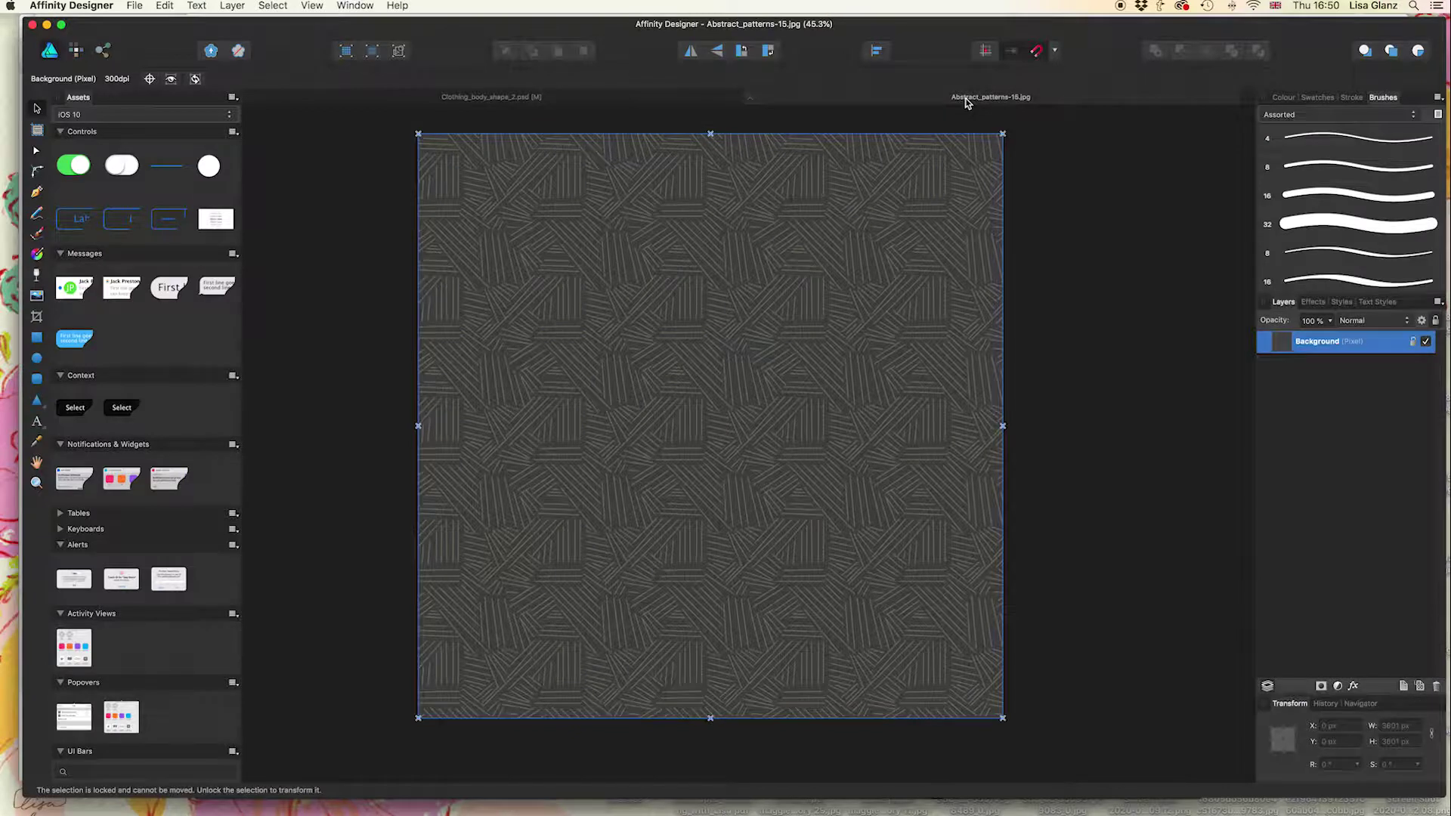
{"action": "left_click", "coordinate": [164, 5]}
{"action": "left_click", "coordinate": [177, 72]}
{"action": "left_click", "coordinate": [538, 98]}
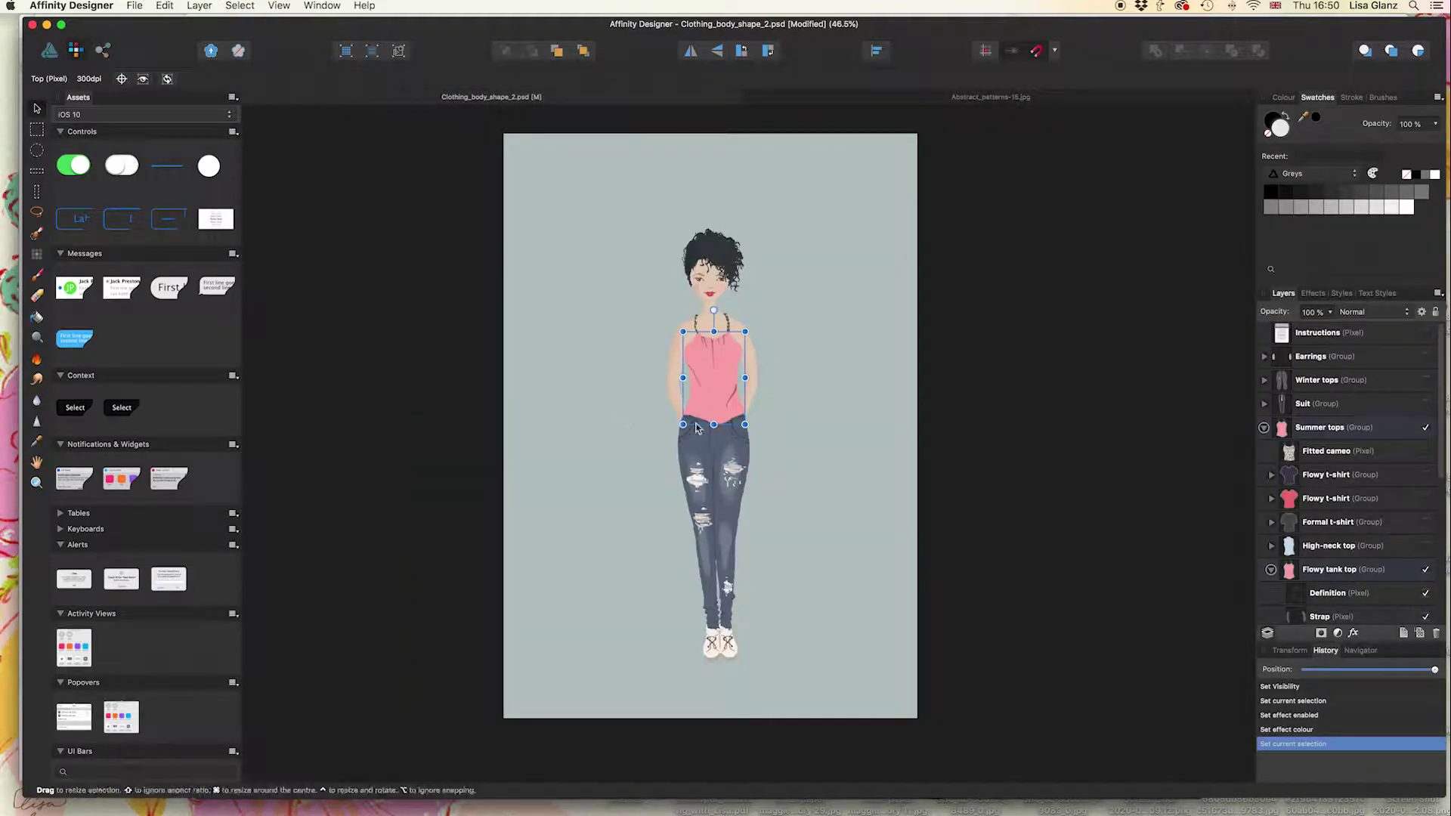
{"action": "left_click", "coordinate": [165, 6]}
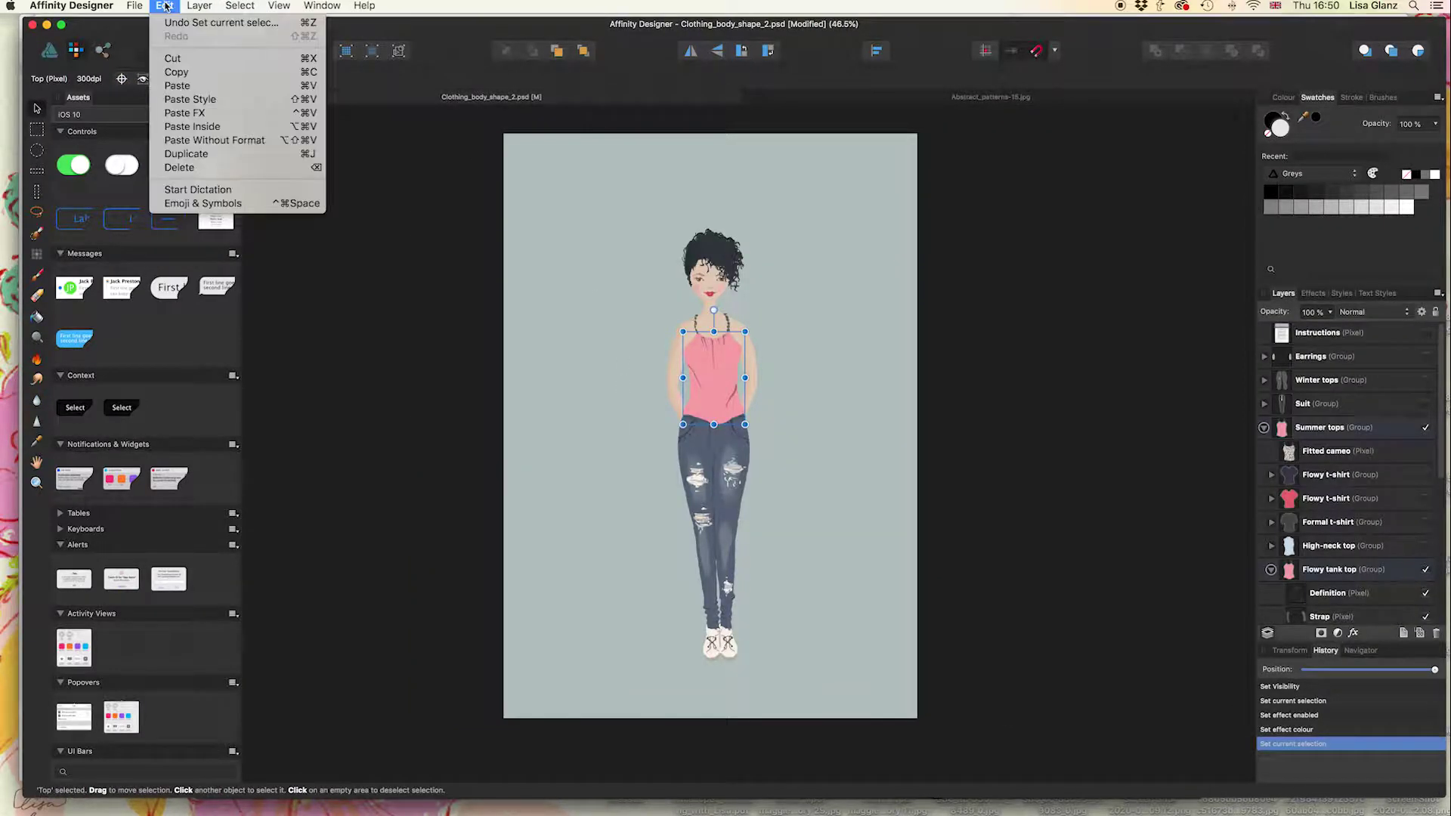
{"action": "left_click", "coordinate": [201, 126]}
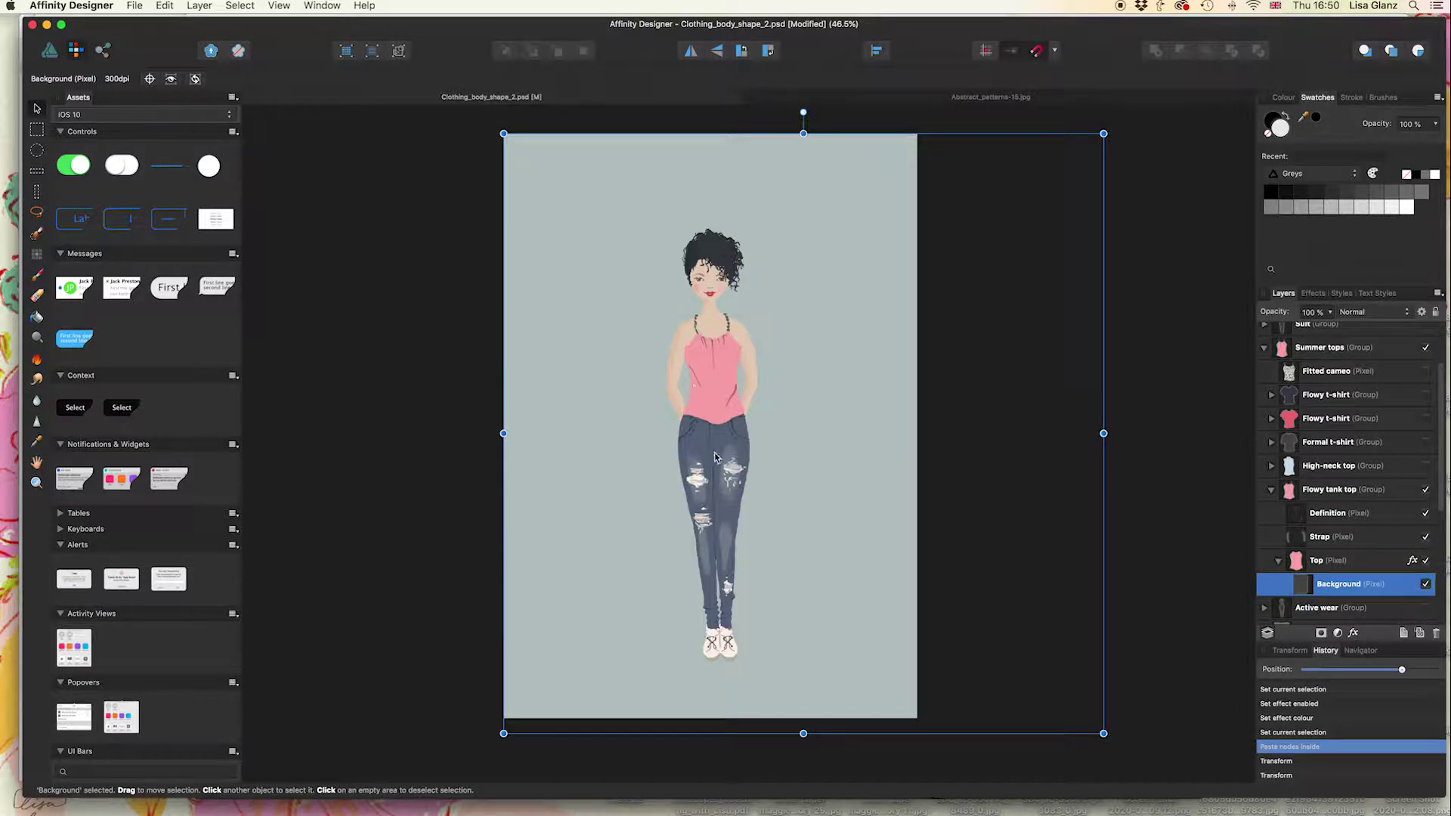
Turn off the Top layer's pink Colour Overlay and select the pasted Background layer.
{"action": "left_click", "coordinate": [1412, 560]}
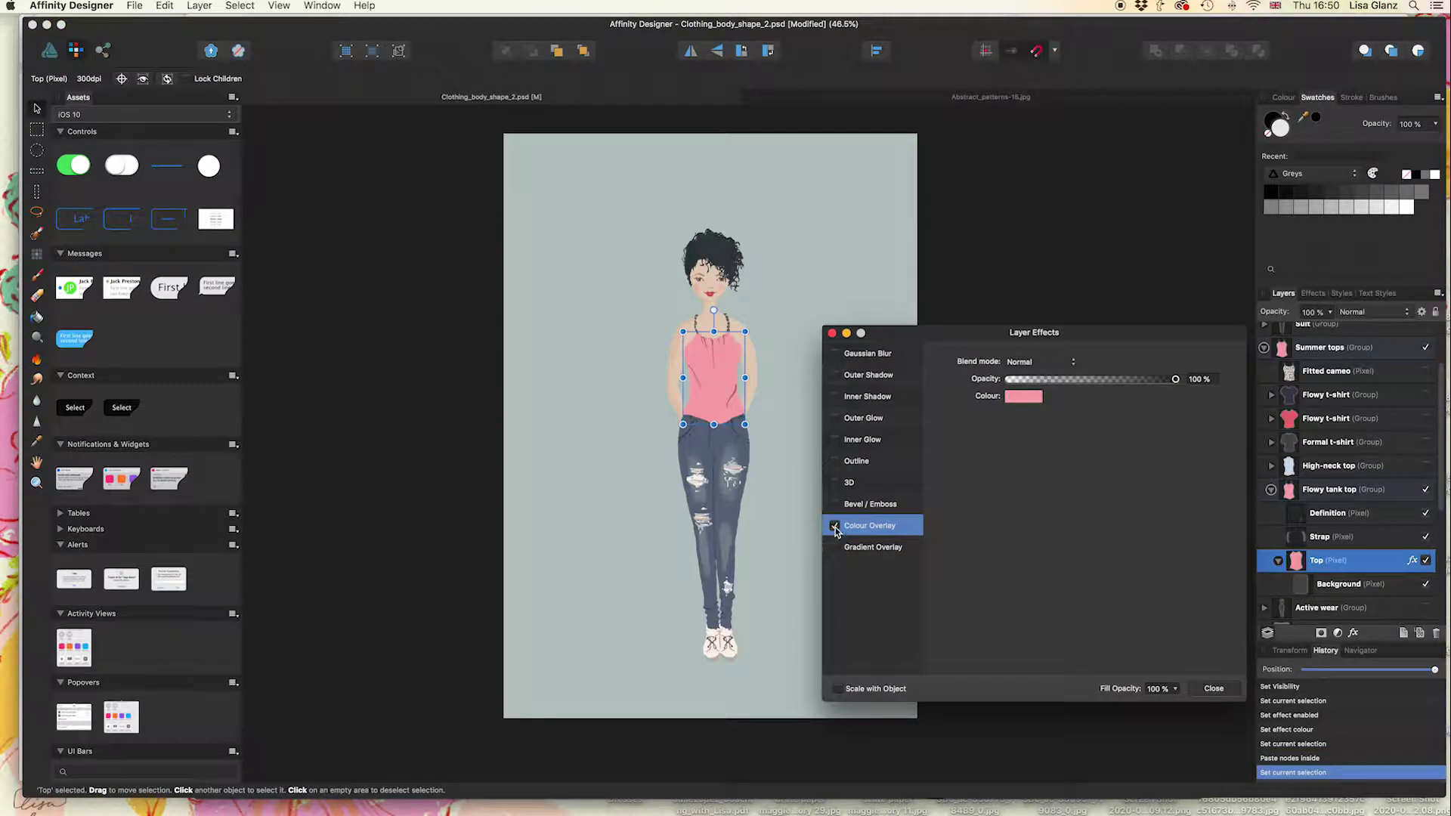
{"action": "left_click", "coordinate": [835, 527]}
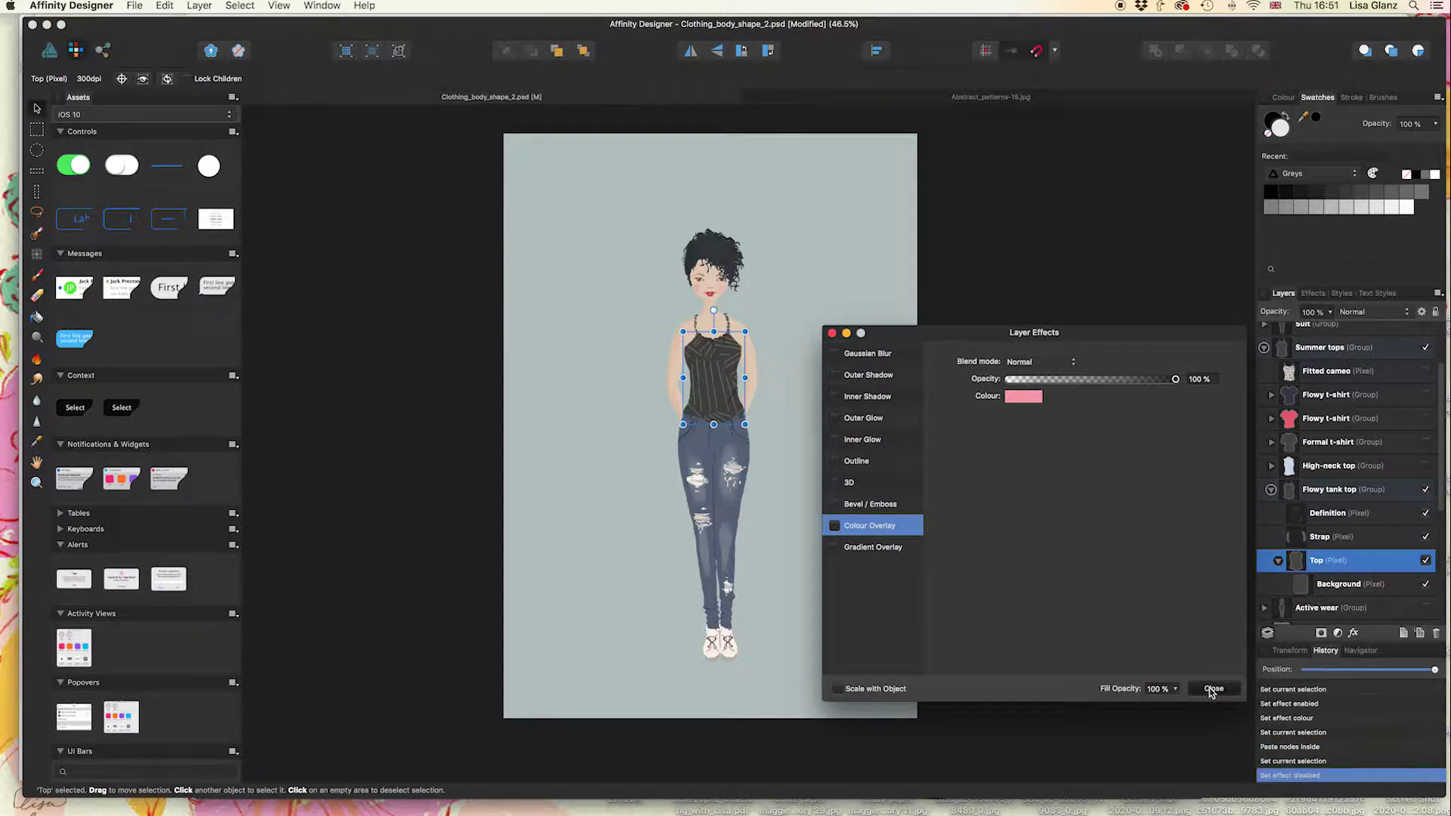
{"action": "left_click", "coordinate": [1212, 688]}
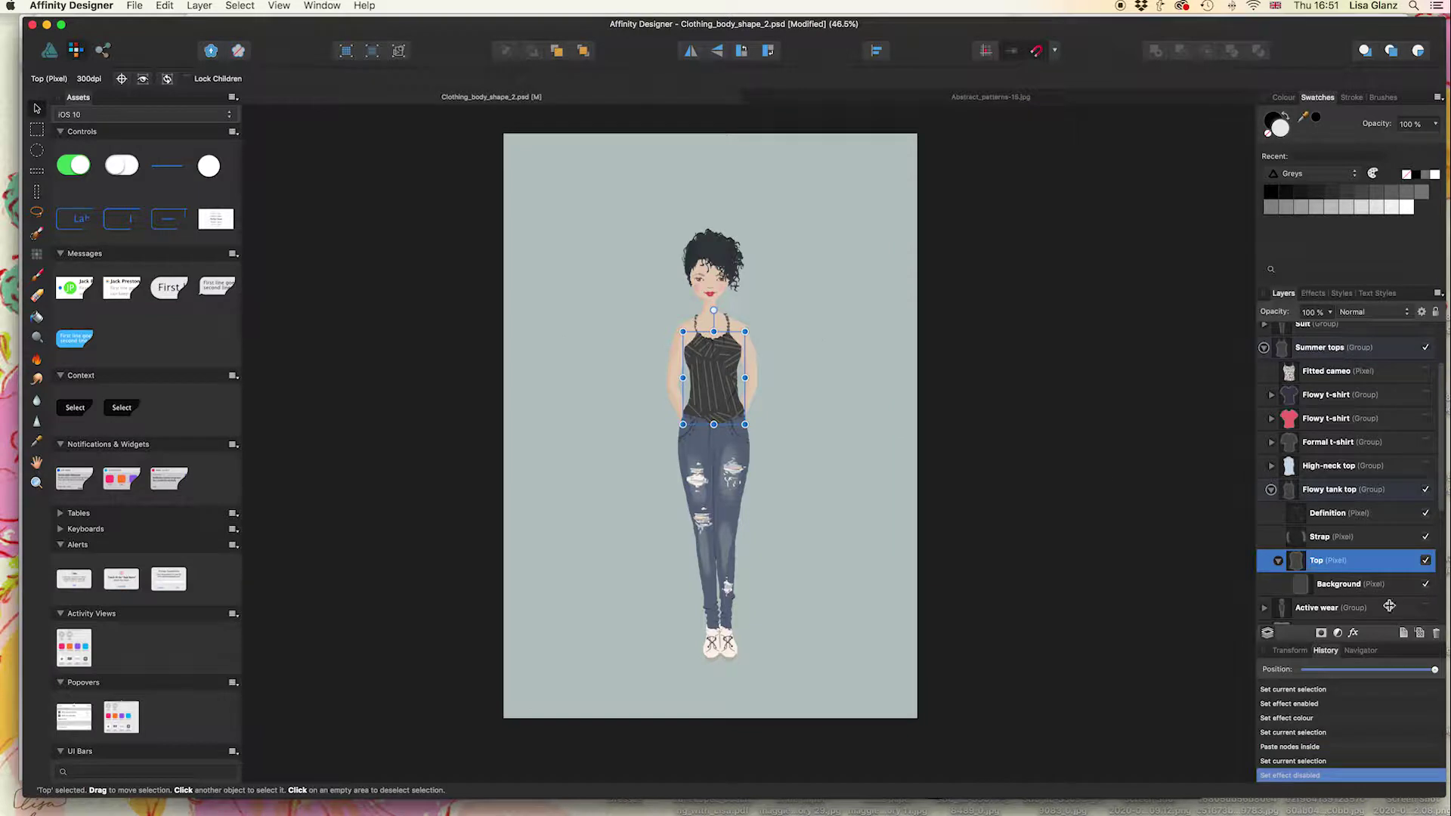
{"action": "left_click", "coordinate": [1372, 586]}
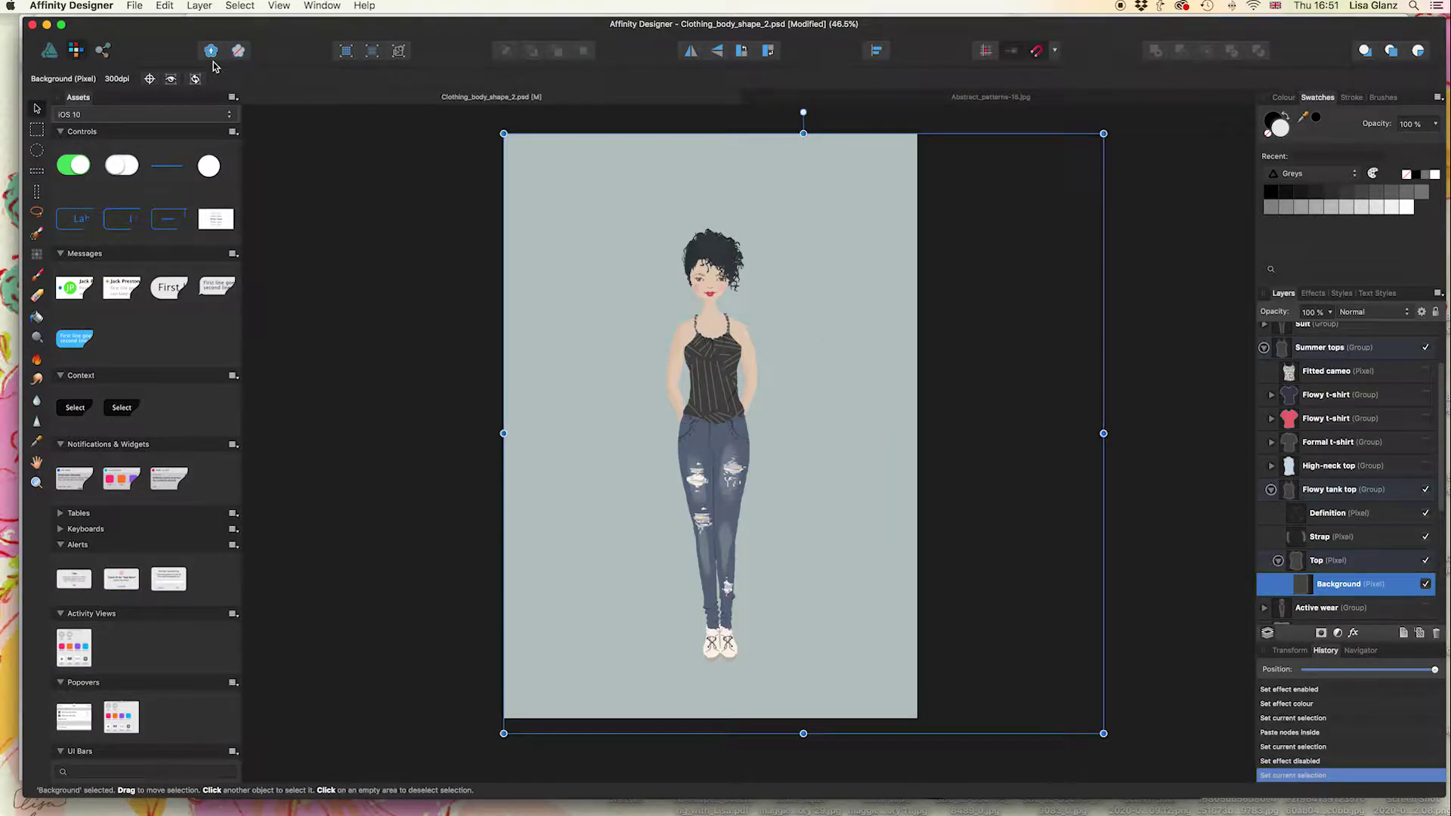
Shrink the pasted pattern in three passes and shift it up-left over the tank top.
{"action": "left_click_drag", "start_coordinate": [1104, 134], "coordinate": [1105, 135]}
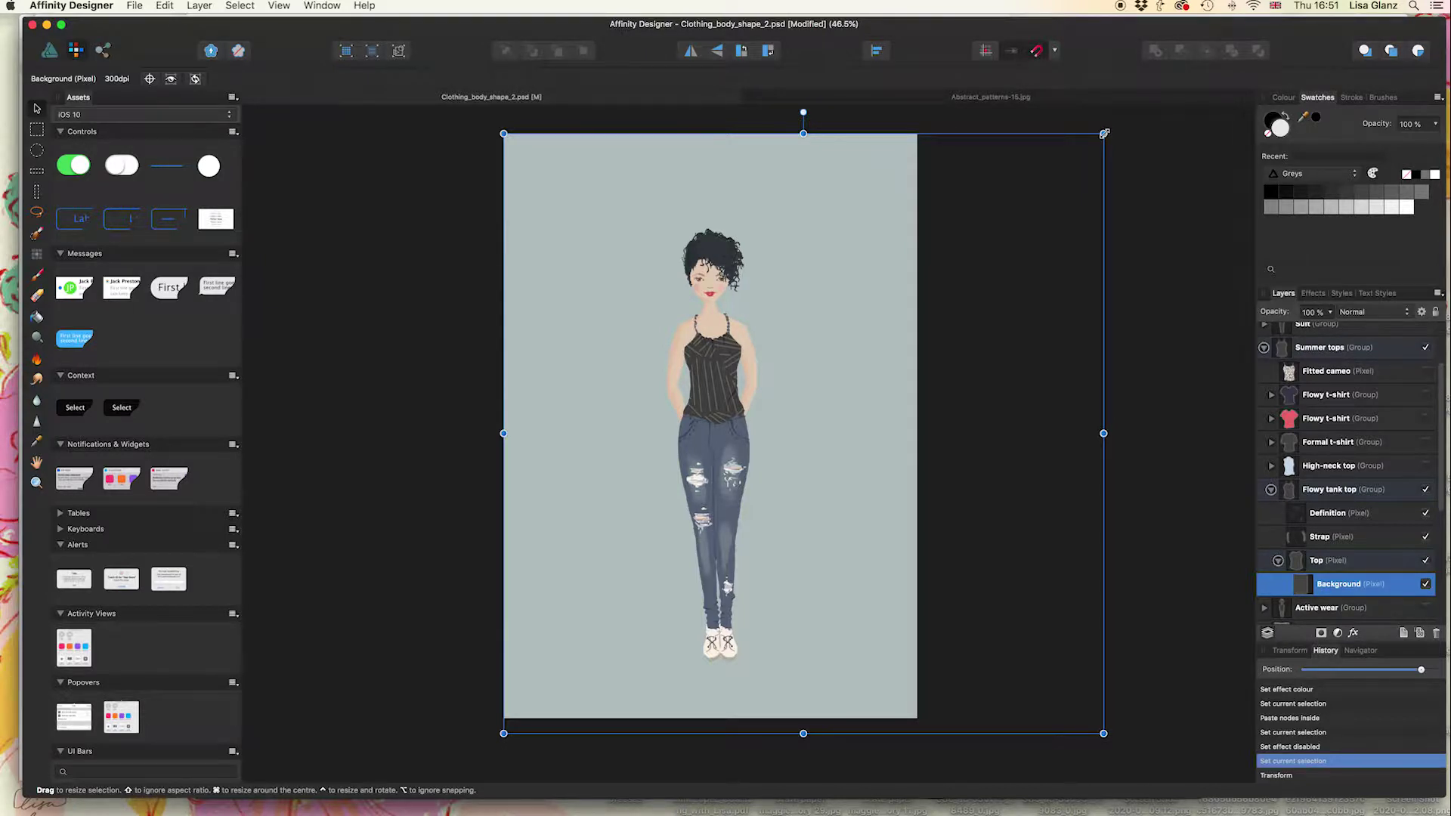
{"action": "left_click_drag", "start_coordinate": [1105, 133], "coordinate": [972, 217]}
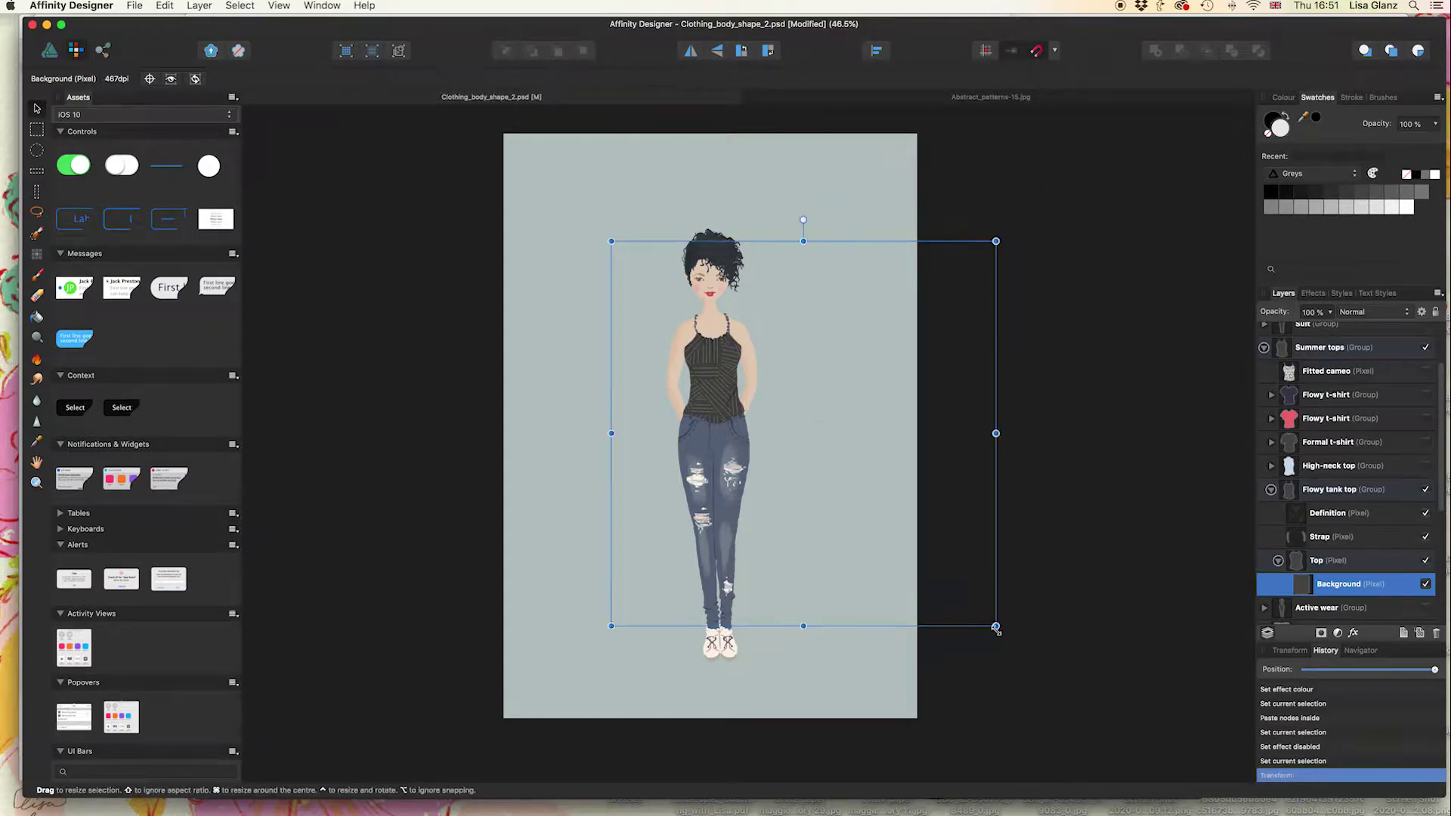
{"action": "left_click_drag", "start_coordinate": [996, 625], "coordinate": [940, 570]}
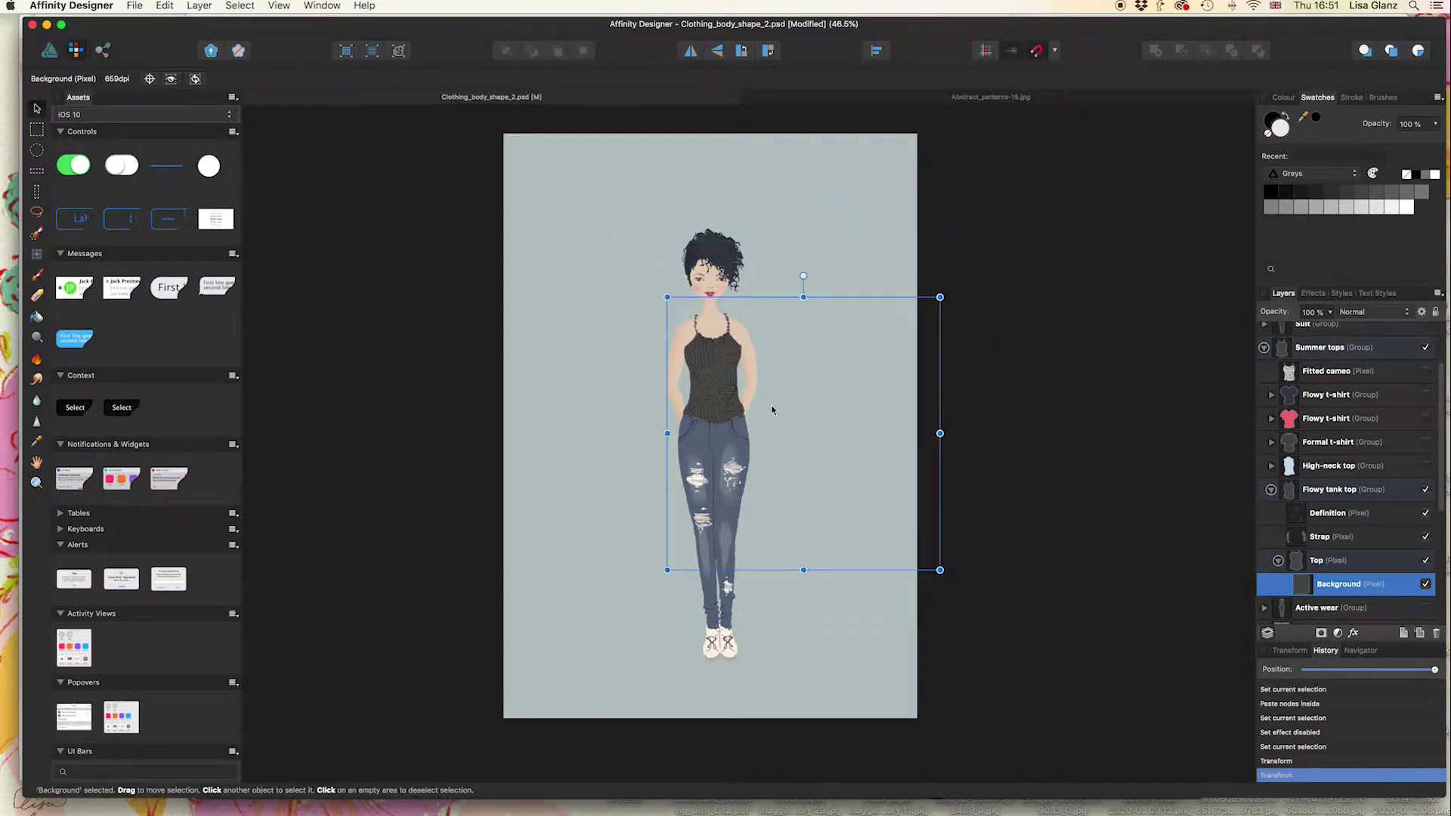
{"action": "left_click_drag", "start_coordinate": [720, 391], "coordinate": [641, 353]}
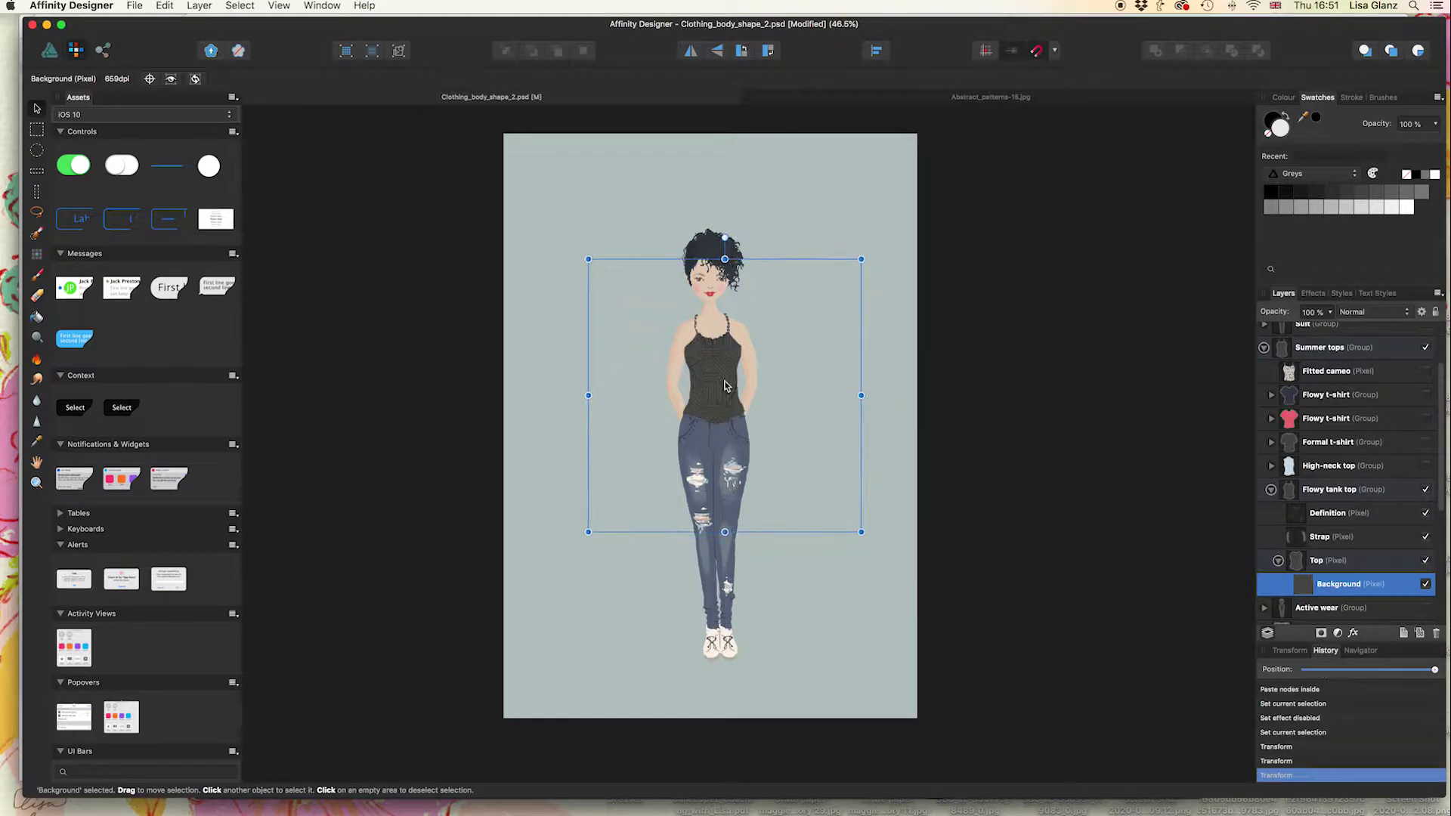
{"action": "left_click_drag", "start_coordinate": [862, 532], "coordinate": [815, 486]}
{"action": "left_click_drag", "start_coordinate": [718, 391], "coordinate": [716, 380]}
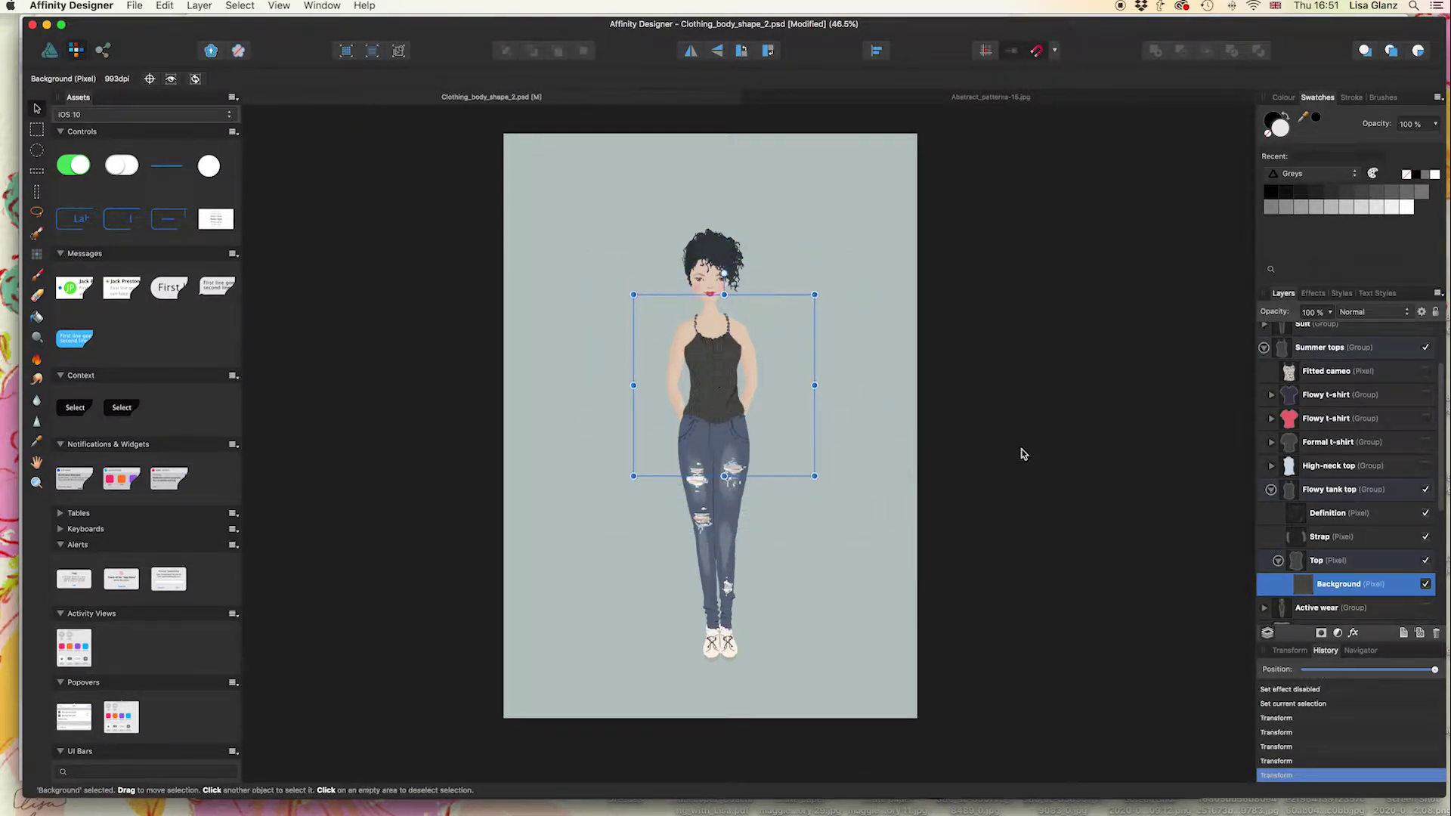
{"action": "left_click", "coordinate": [992, 518]}
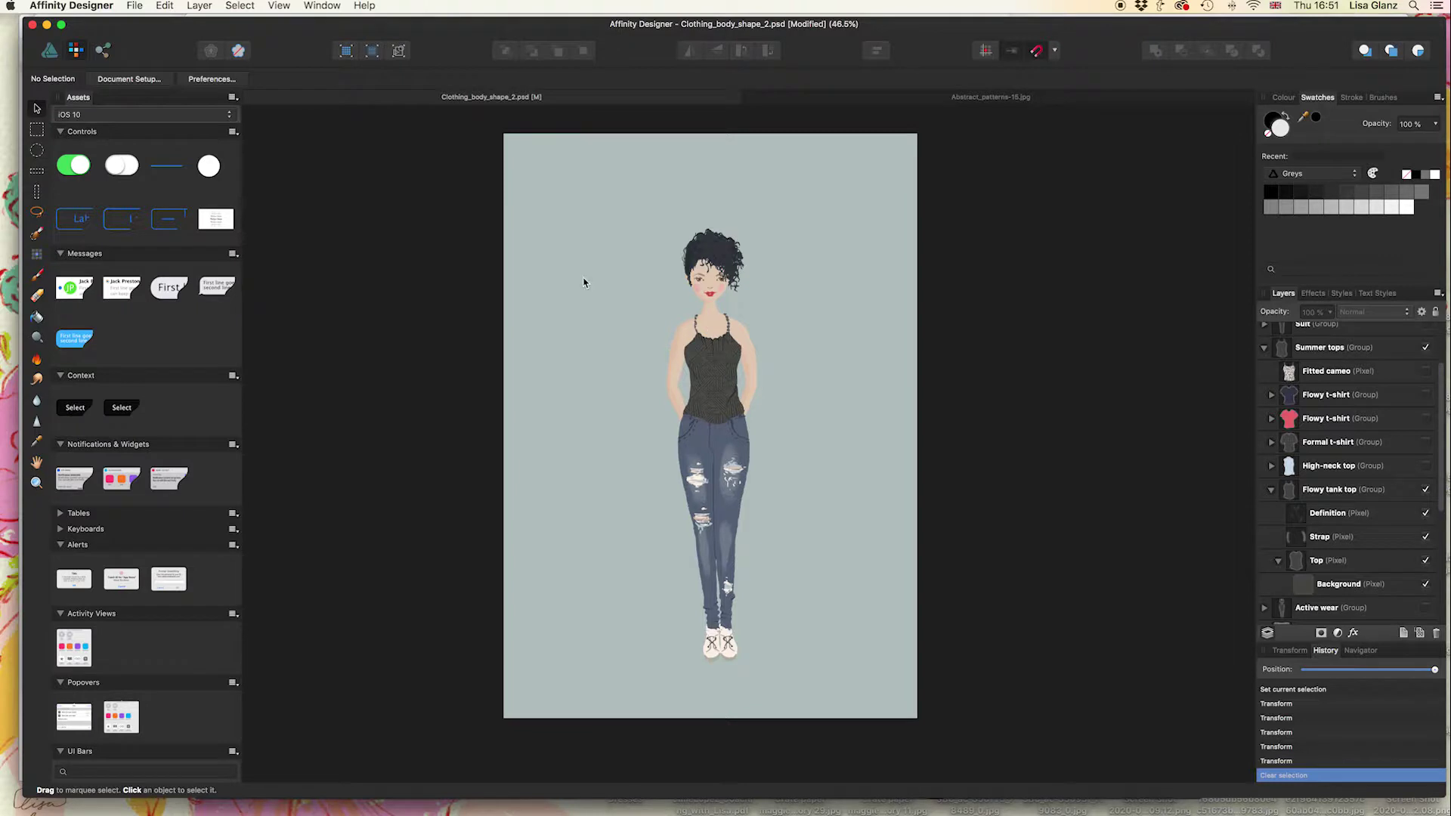
Hide the pasted Background pattern layer inside the Top layer.
{"action": "left_click", "coordinate": [1425, 586]}
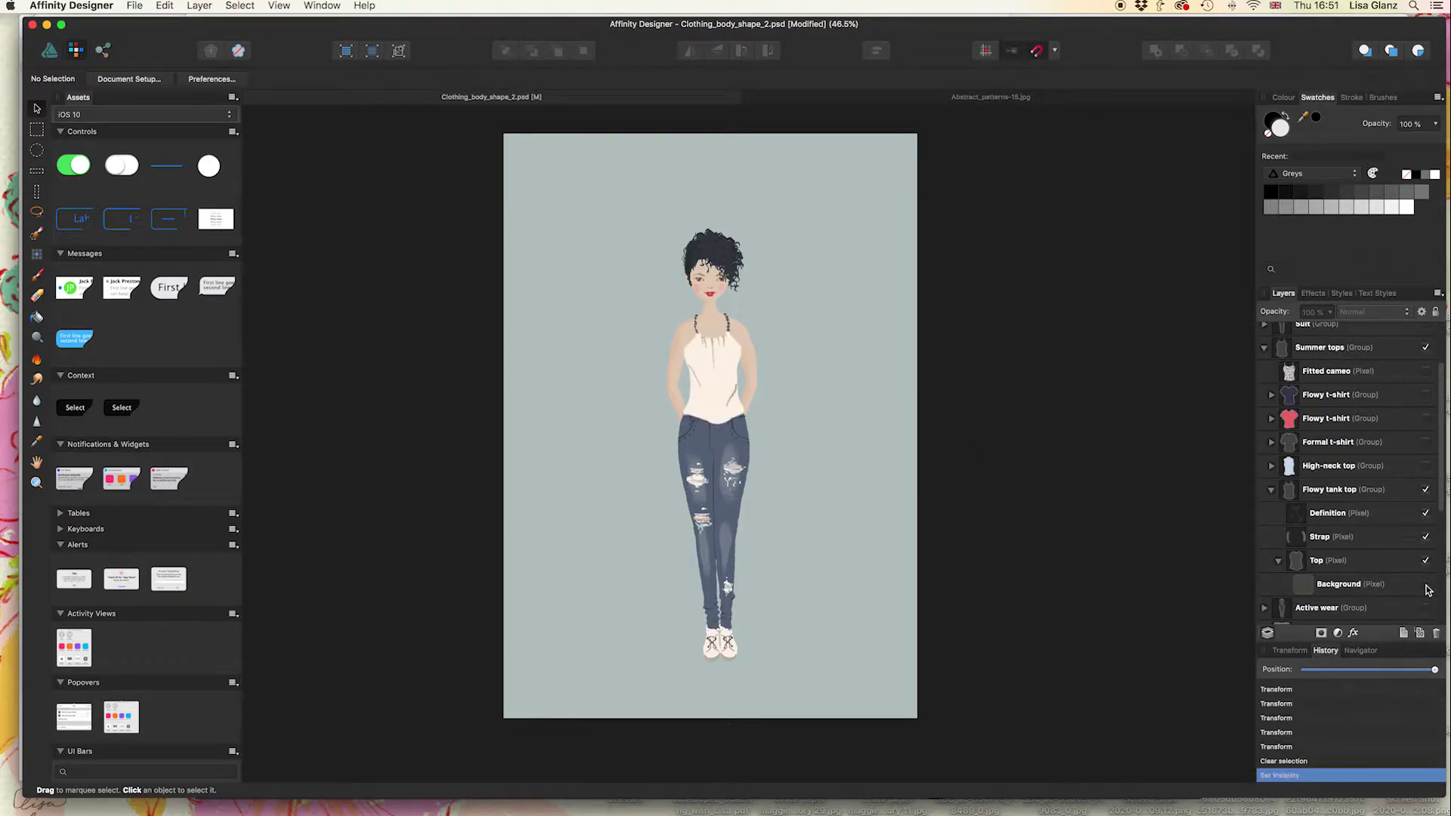